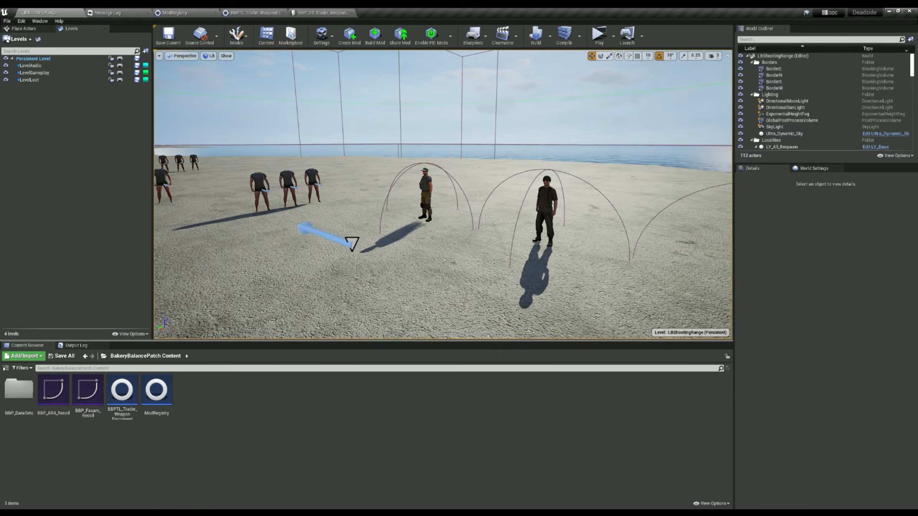
Step: Examine the three trader characters standing in the shooting range level
right_drag(444, 195, 520, 195)
key(w)
key(a)
right_drag(400, 215, 400, 215)
key(a)
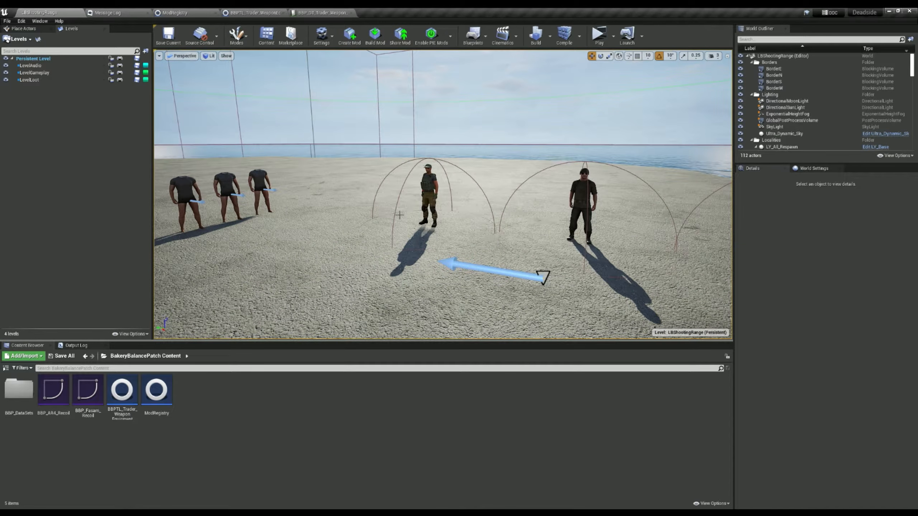
right_drag(399, 215, 416, 215)
key(d)
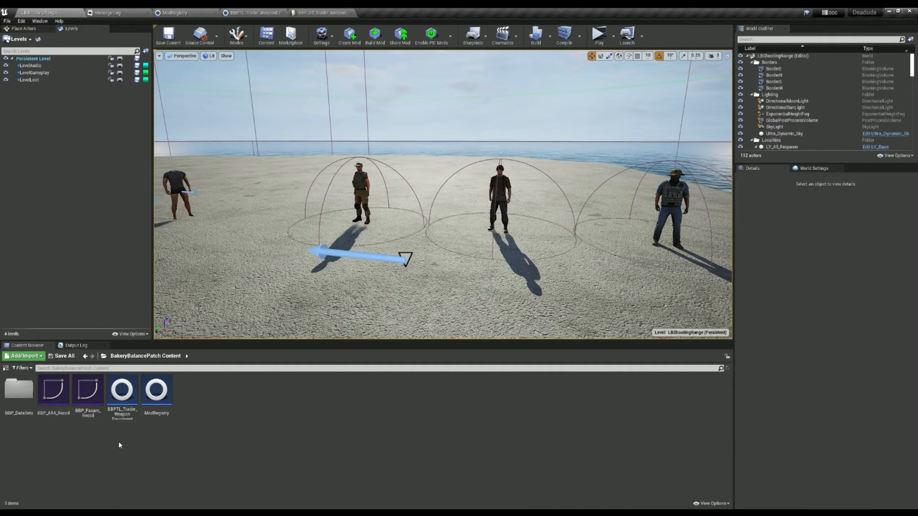
Step: Review the mod's weapon and equipment trader list and open its weapon sell data table
double_click(121, 396)
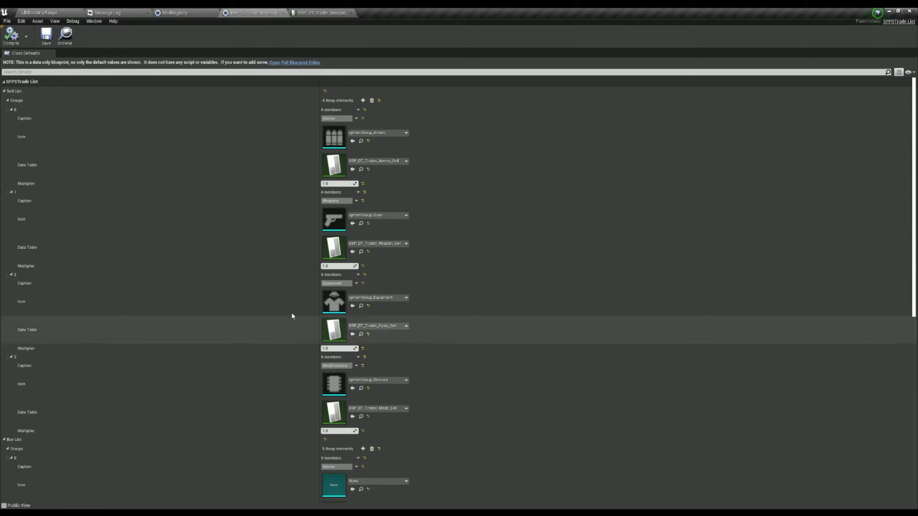
click(54, 12)
double_click(293, 390)
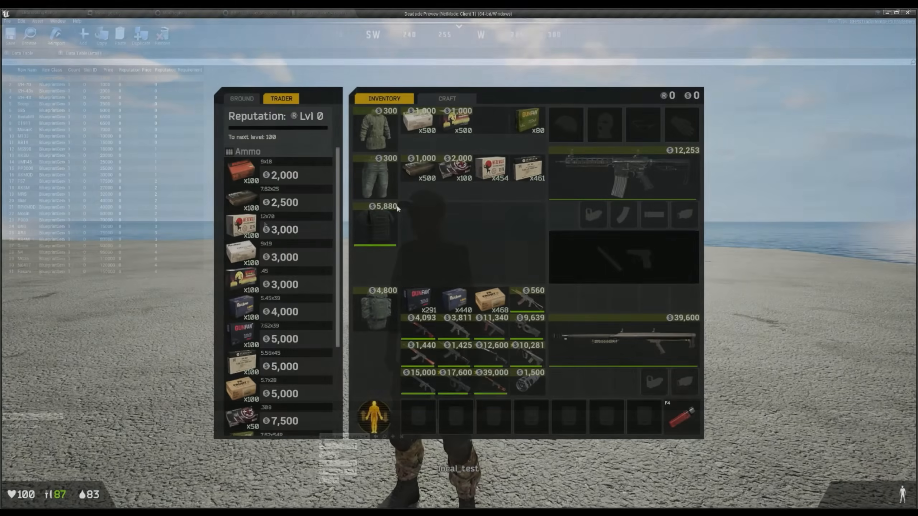
Step: Examine the items and prices in the trader's Ammo and Weapons categories in the game preview
scroll(298, 249, down, 3)
scroll(304, 284, up, 5)
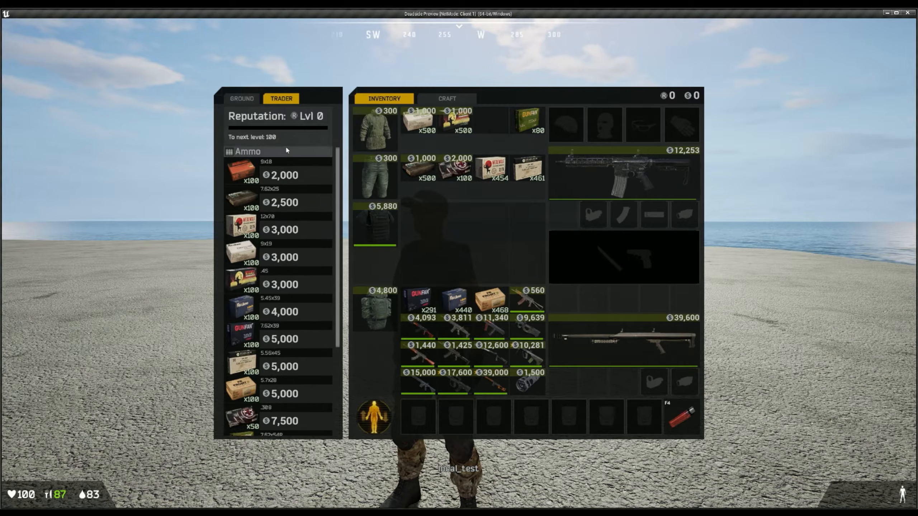
click(285, 146)
click(281, 159)
scroll(301, 229, down, 3)
scroll(301, 229, down, 5)
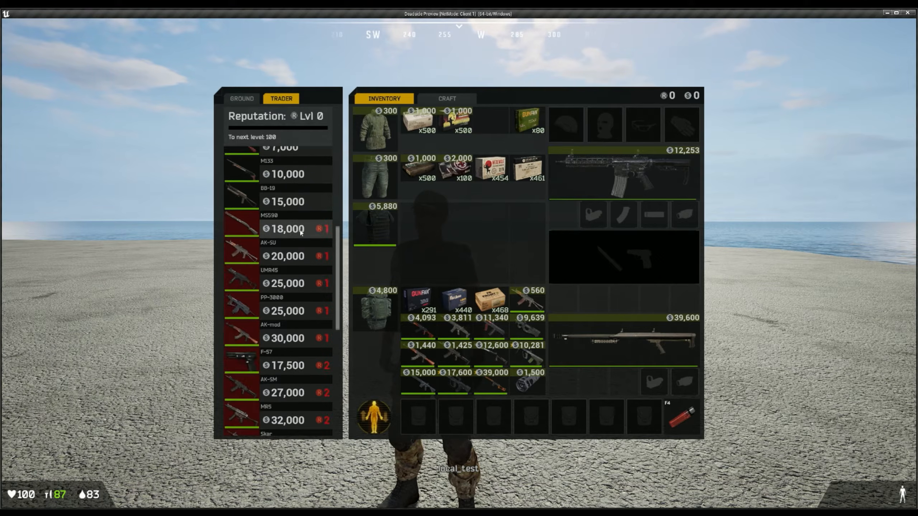
scroll(269, 150, up, 8)
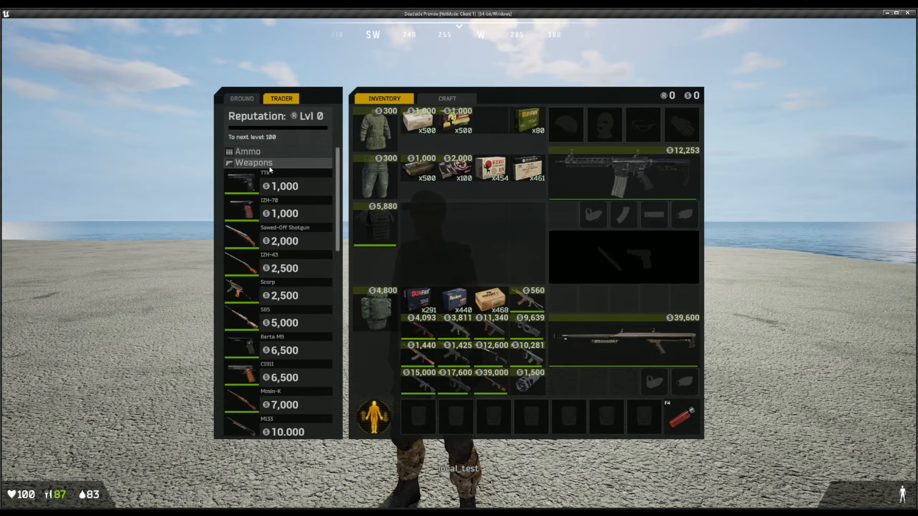
click(269, 162)
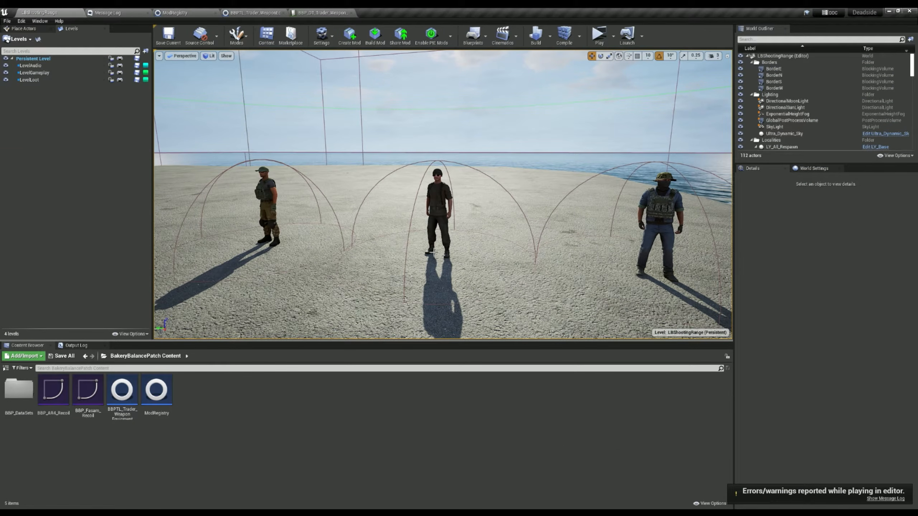
Step: Copy the TL_Trader_Survival trade list from Content/Blueprints/Trade into the BakeryBalancePatch Content folder
click(104, 355)
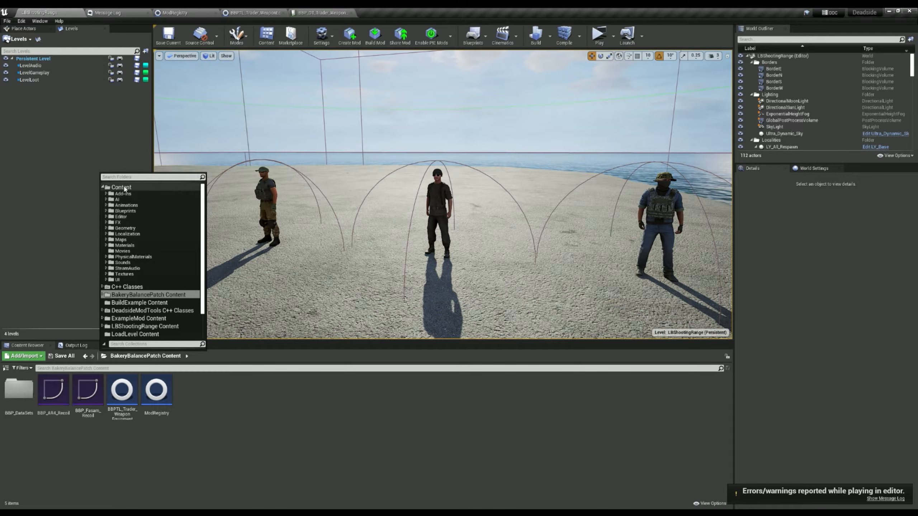
click(125, 211)
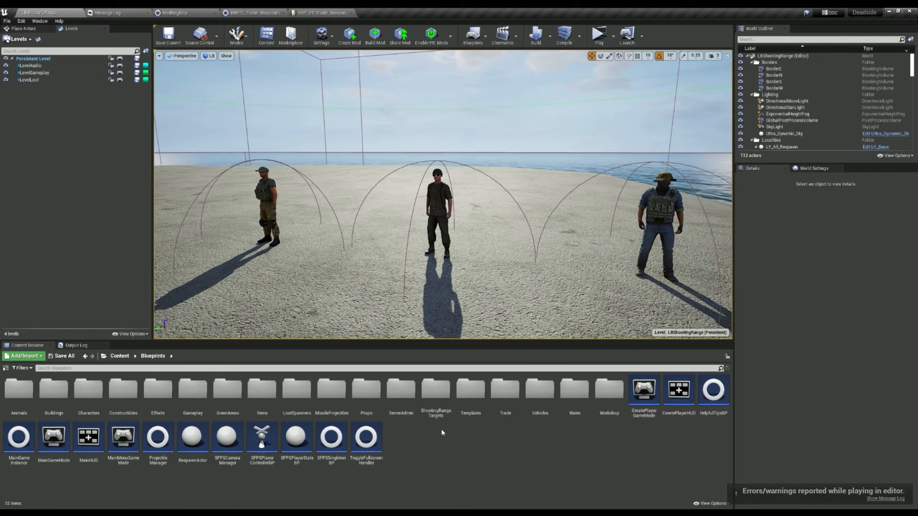
double_click(505, 390)
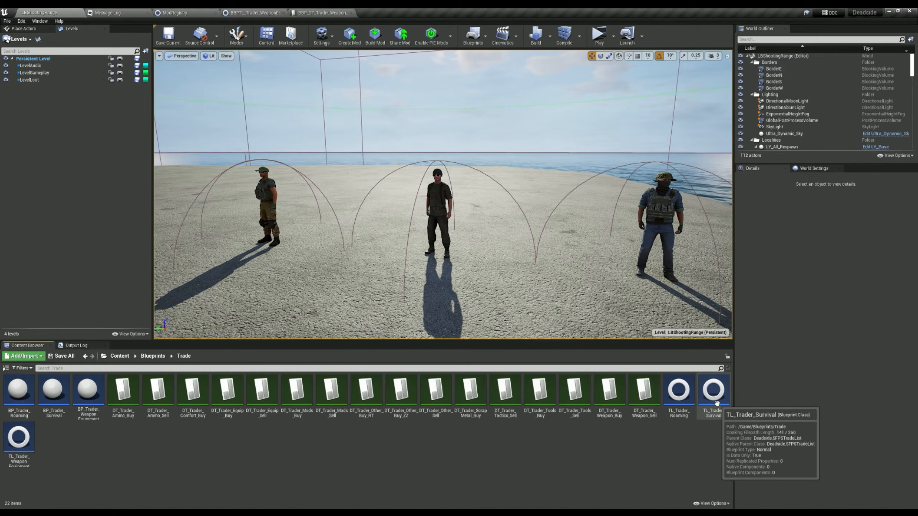
click(717, 403)
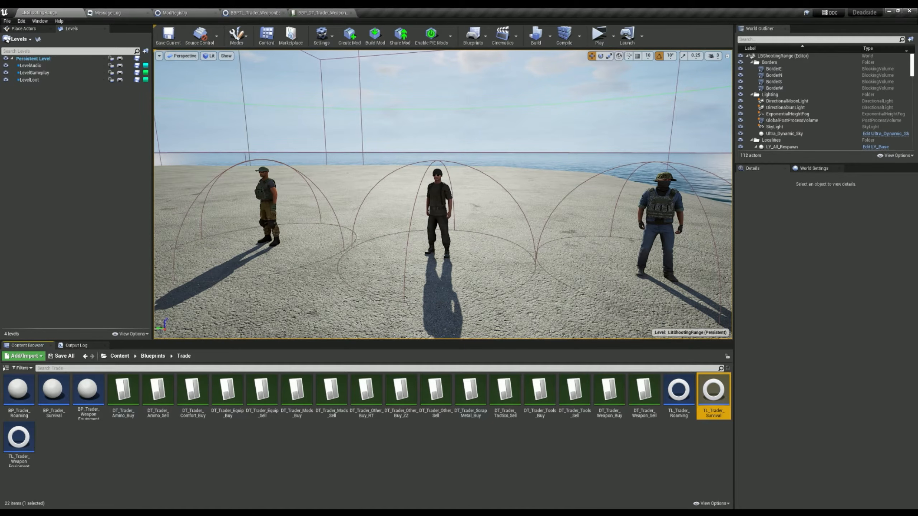
click(184, 440)
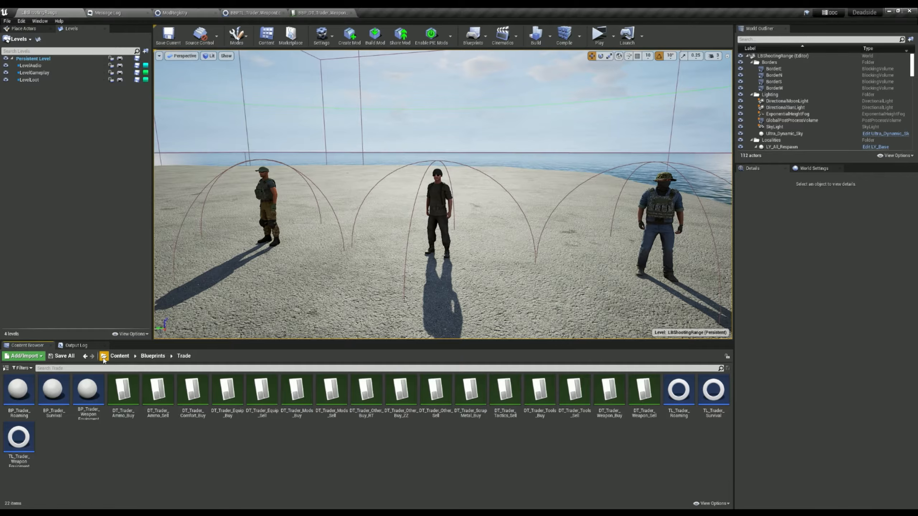
click(104, 355)
scroll(137, 303, down, 5)
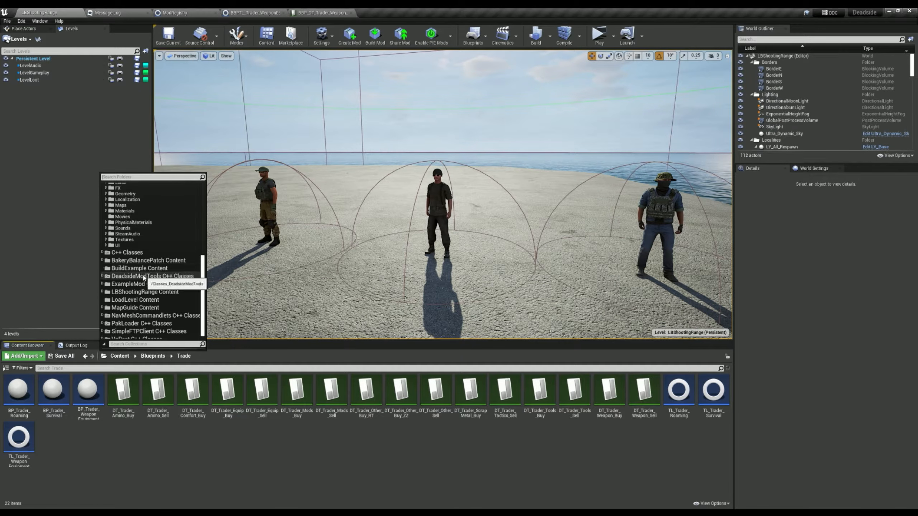
click(141, 262)
key(ctrl+v)
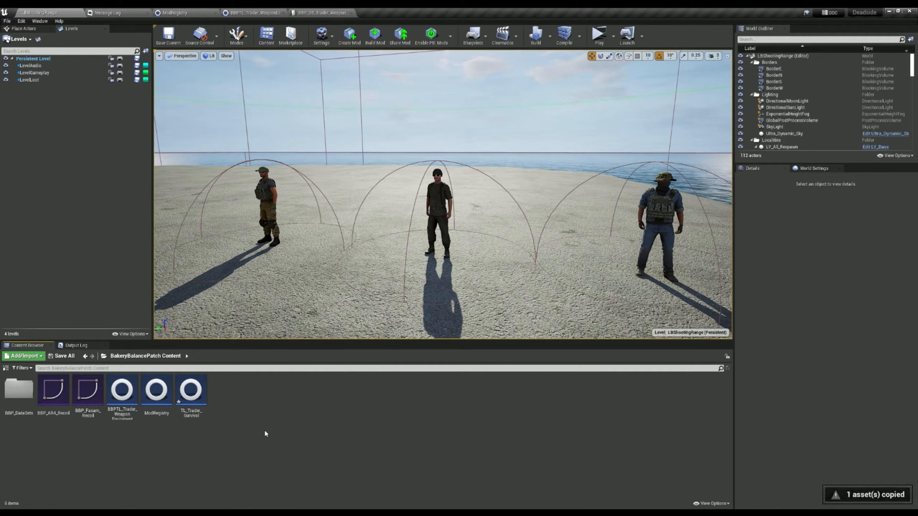
Step: Rename the copied survival trade list as BBPTL_Trader_Survival
click(199, 406)
click(188, 414)
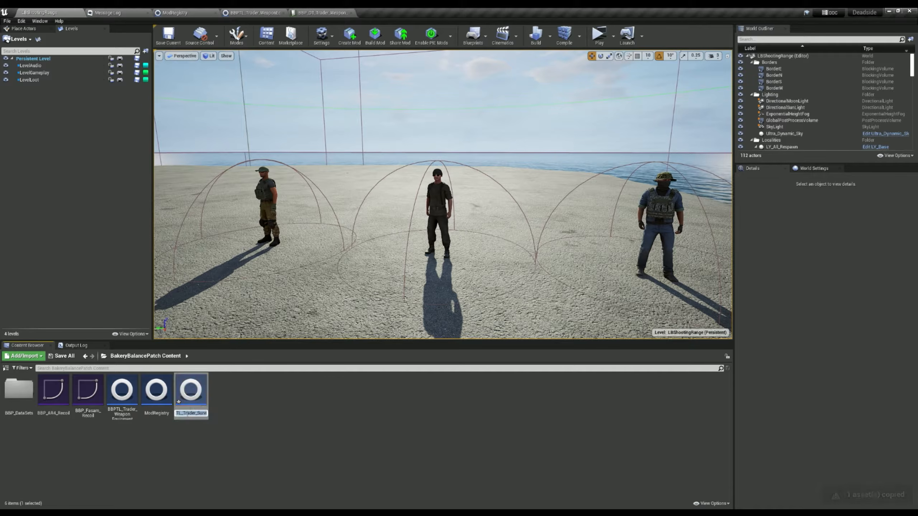
text(BBPTL_Trader)
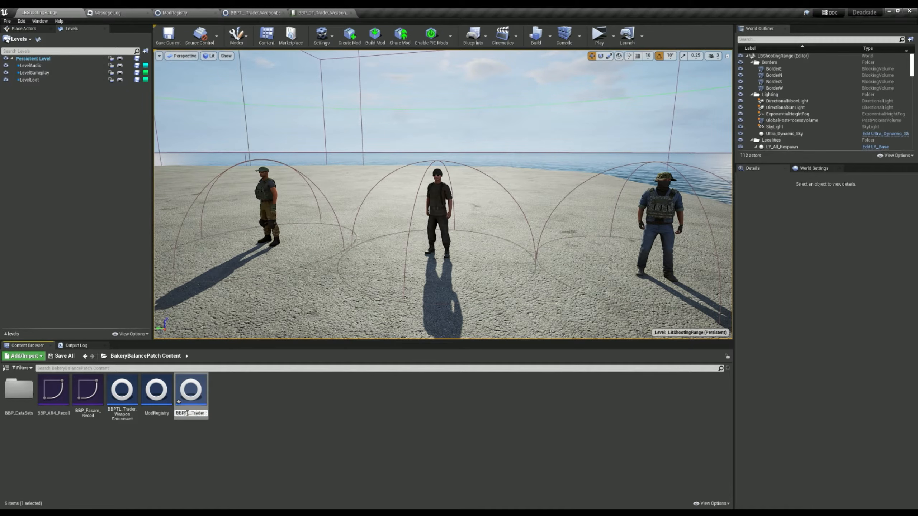
key(Return)
click(251, 424)
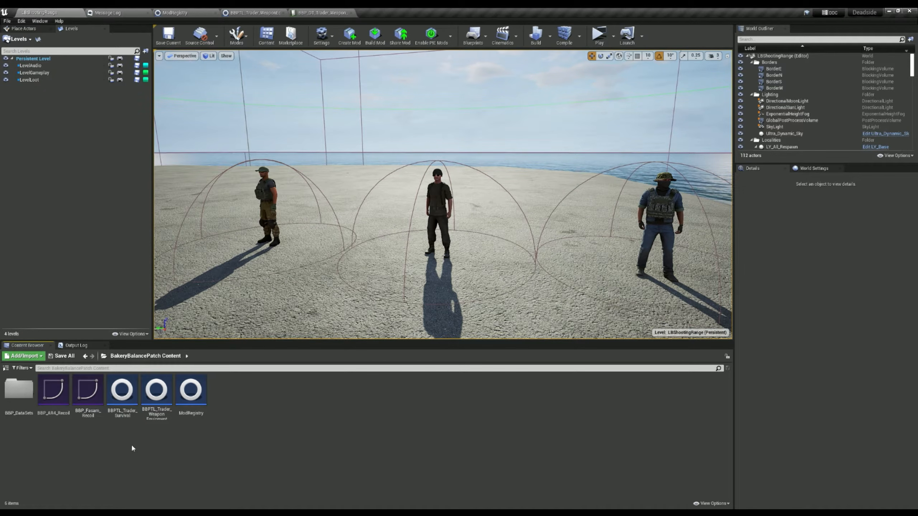
Step: Open BBPTL_Trader_Survival and review the data tables used by its sell and buy groups
double_click(122, 392)
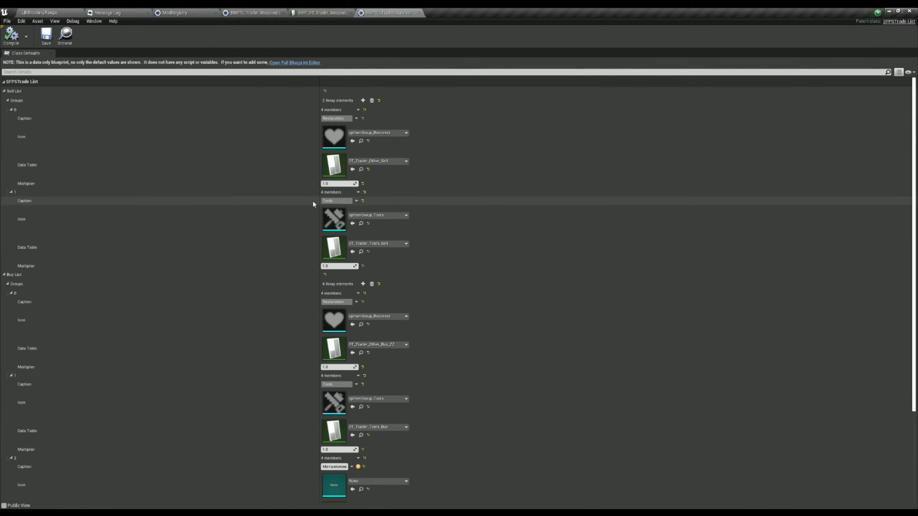
scroll(306, 295, down, 3)
scroll(306, 296, down, 2)
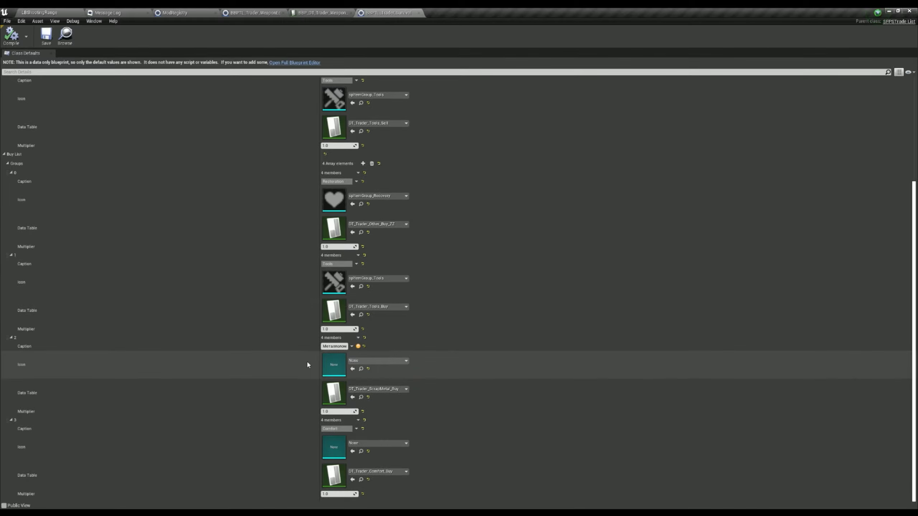
scroll(308, 361, up, 5)
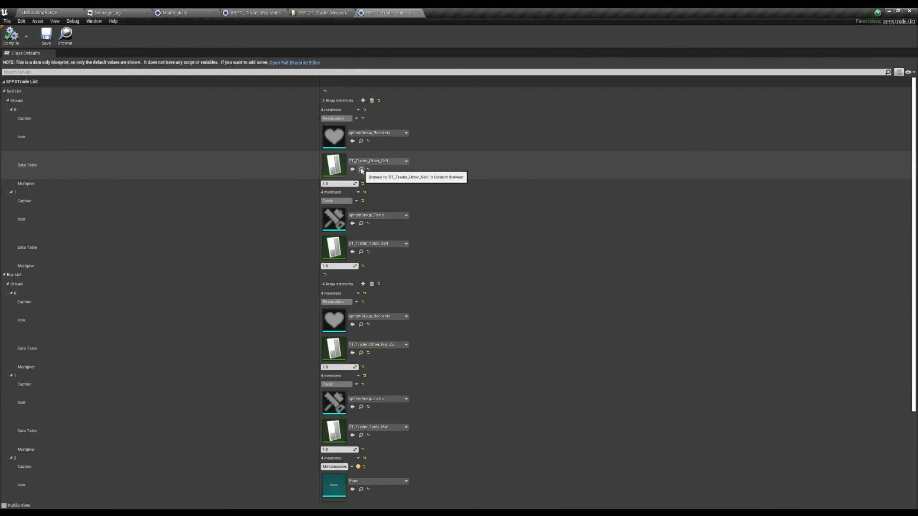
Step: Locate the Restoration sell group's DT_Trader_Other_Sell data table and copy it into the BakeryBalancePatch Content folder
click(361, 169)
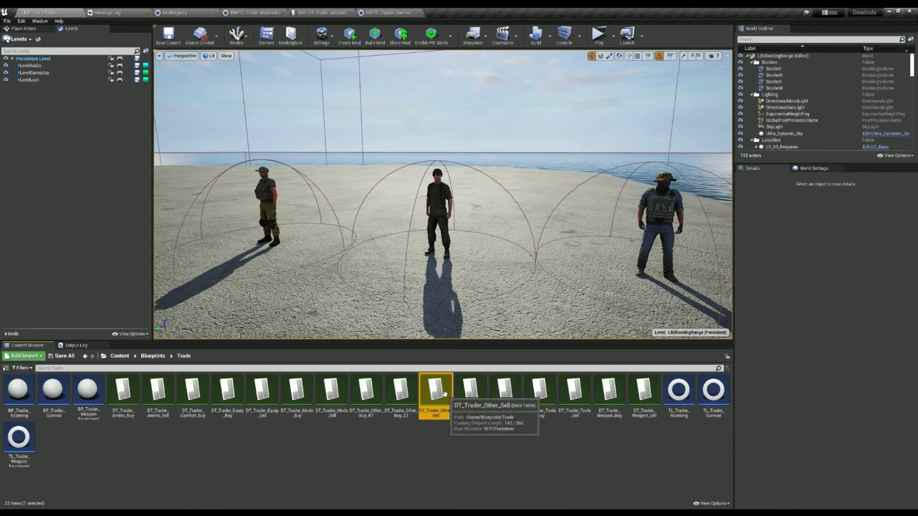
click(107, 359)
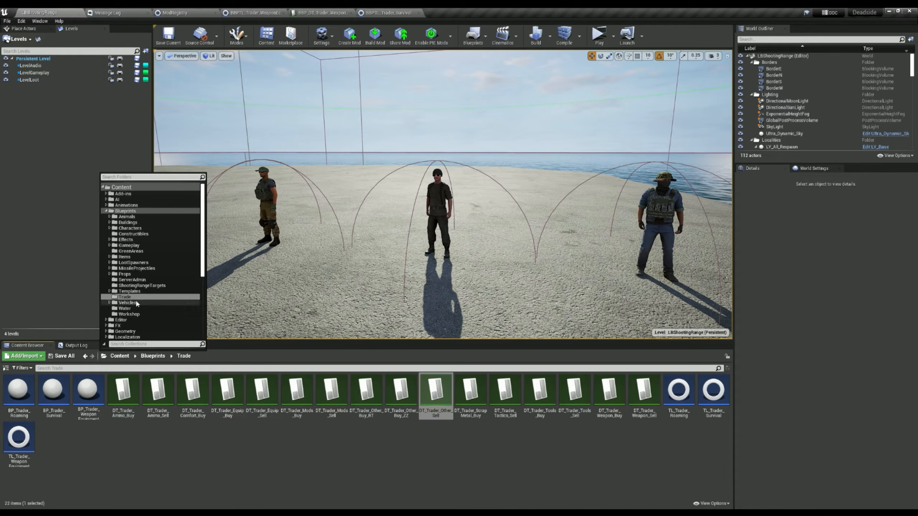
scroll(136, 300, down, 3)
click(149, 261)
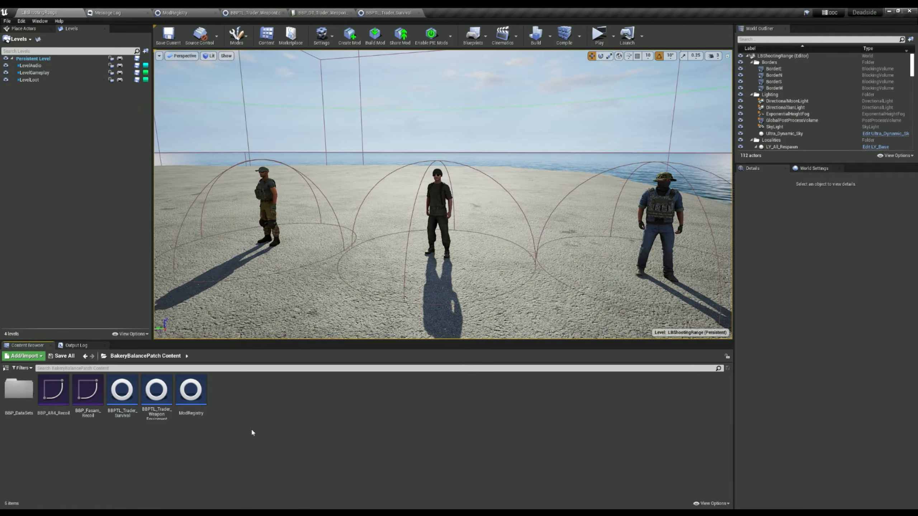
key(ctrl+v)
Step: Rename the copied data table as BBPDT_Trader_Other_Sell
click(227, 405)
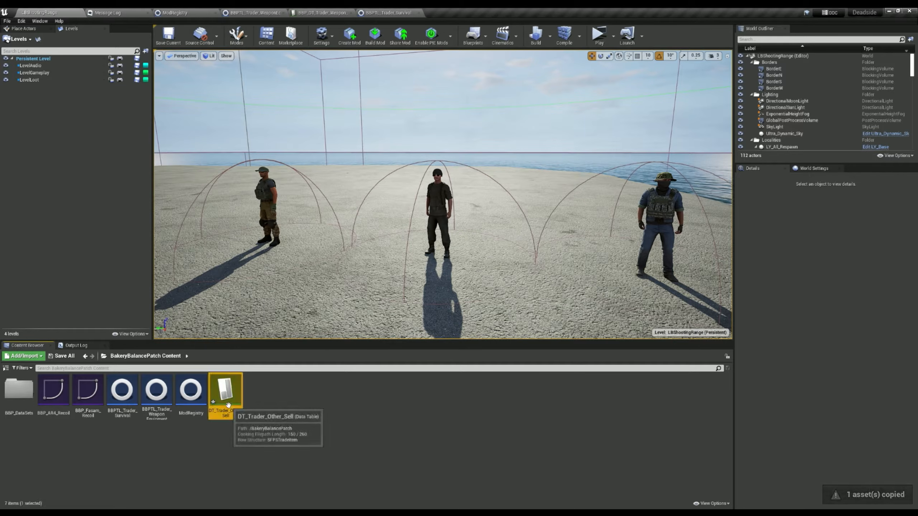
click(210, 413)
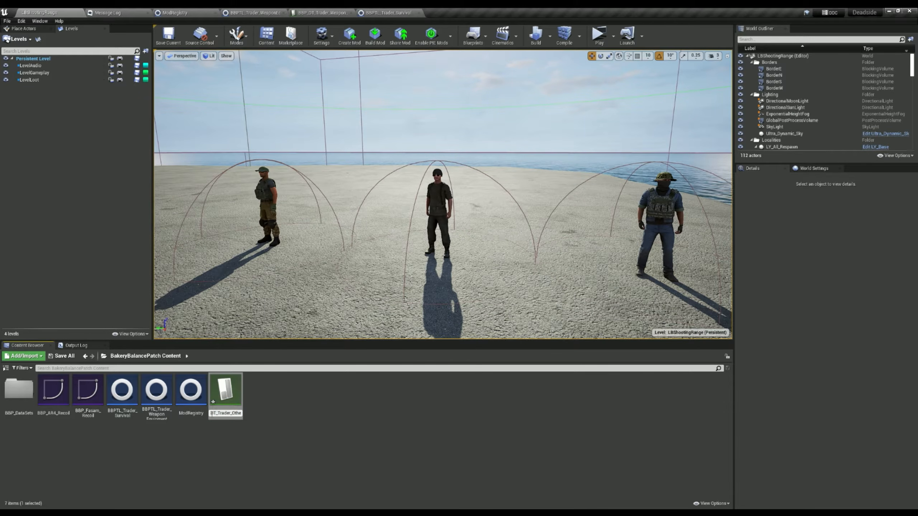
text(BBPD)
key(Return)
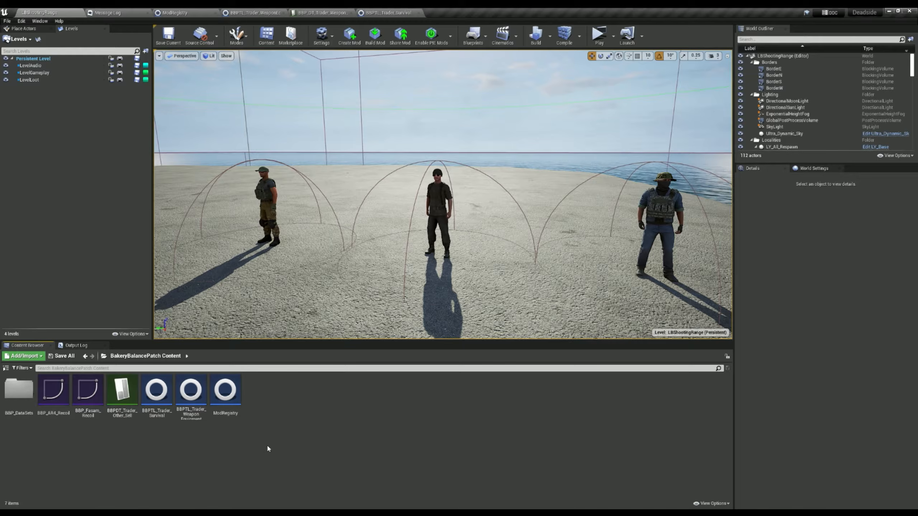
Step: Check the remaining data table references in the BBPTL_Trader_Survival trade list, then return to the level editor
click(388, 12)
scroll(362, 413, down, 2)
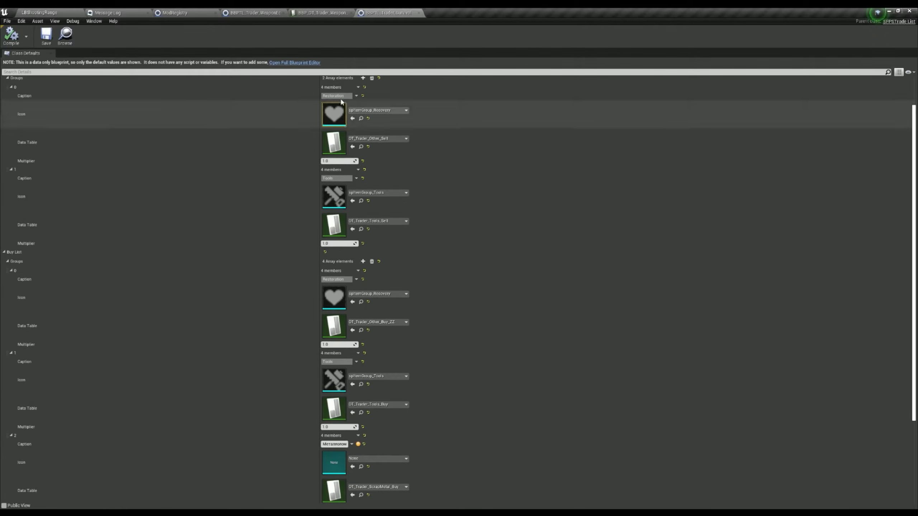
click(43, 12)
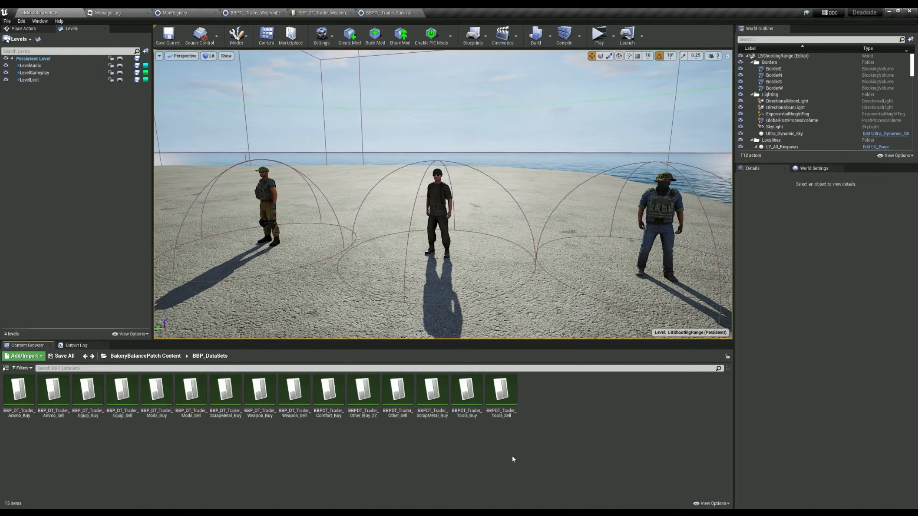
Step: In BBPTL_Trader_Survival, assign BBPDT_Trader_Other_Sell as the data table of the Restoration and Tools sell groups
click(391, 12)
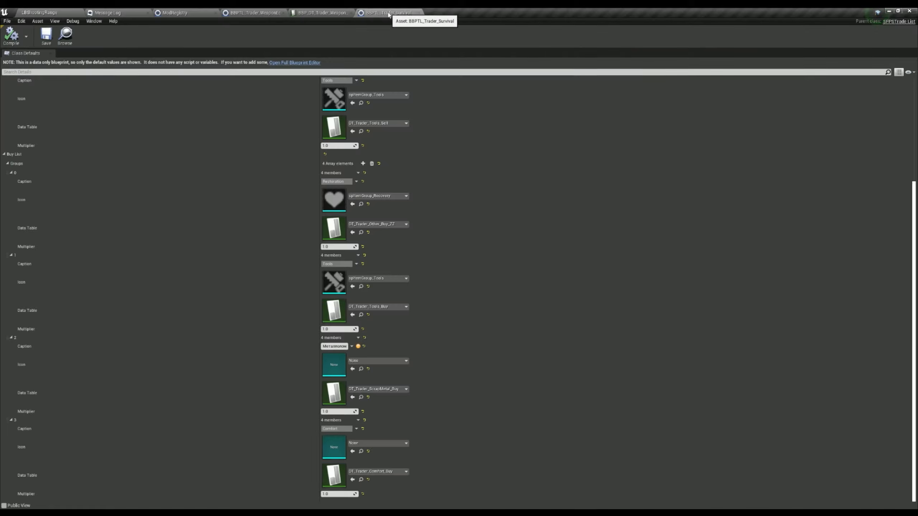
scroll(245, 121, up, 2)
scroll(252, 128, up, 3)
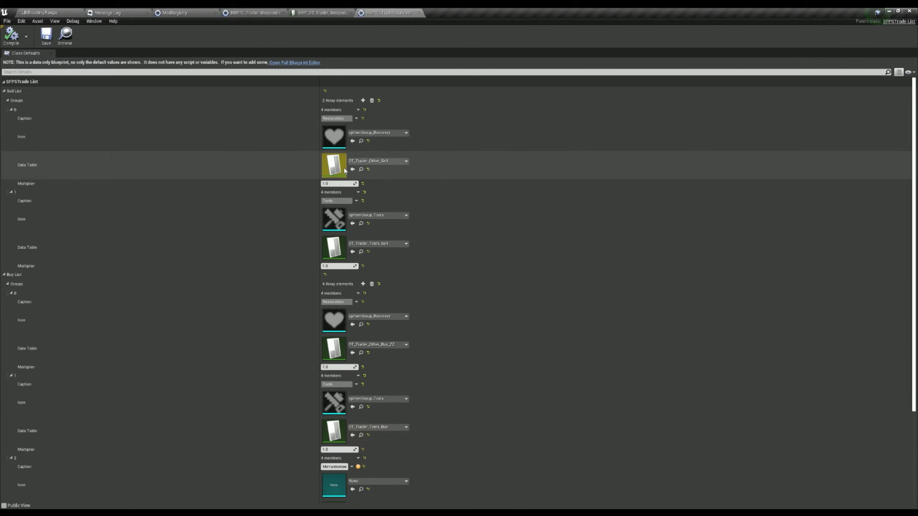
click(394, 161)
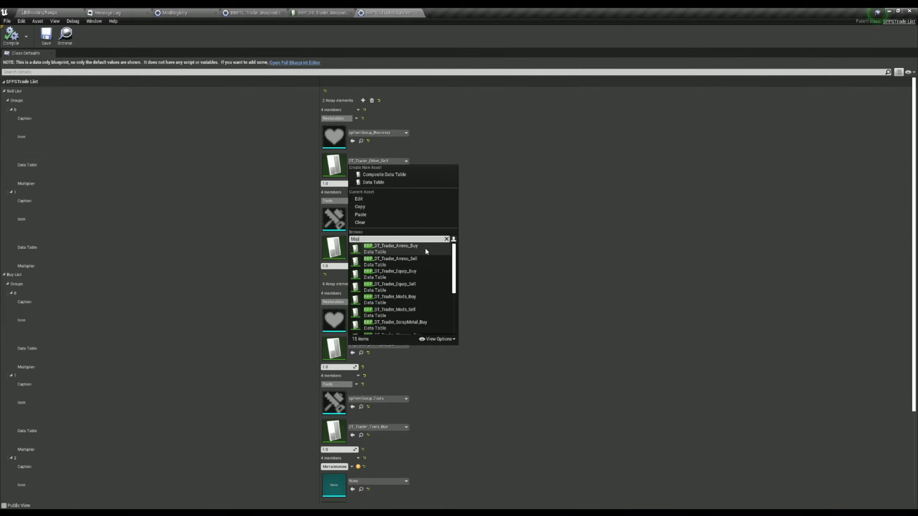
text(bbp)
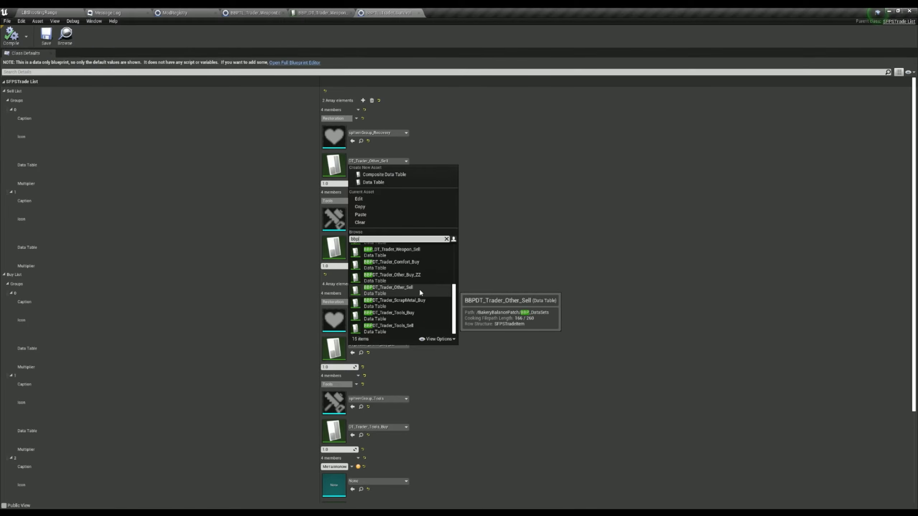
click(419, 288)
click(374, 244)
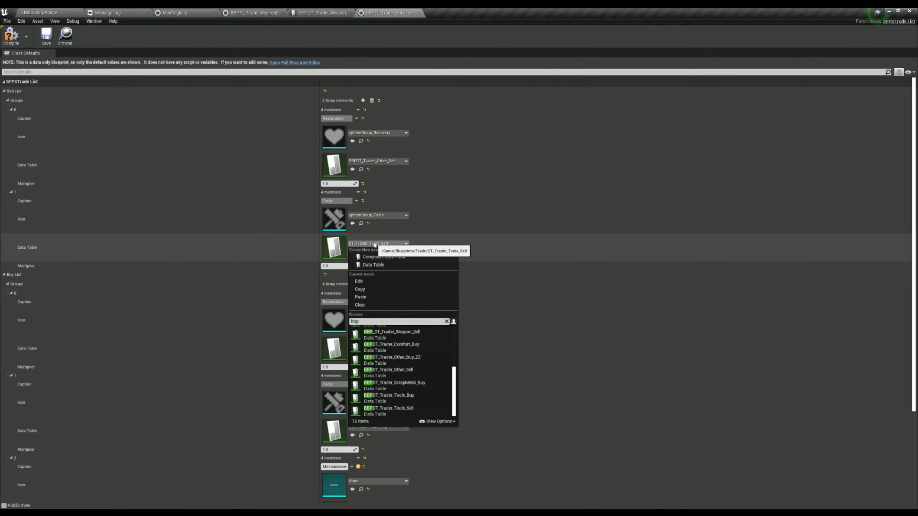
click(418, 370)
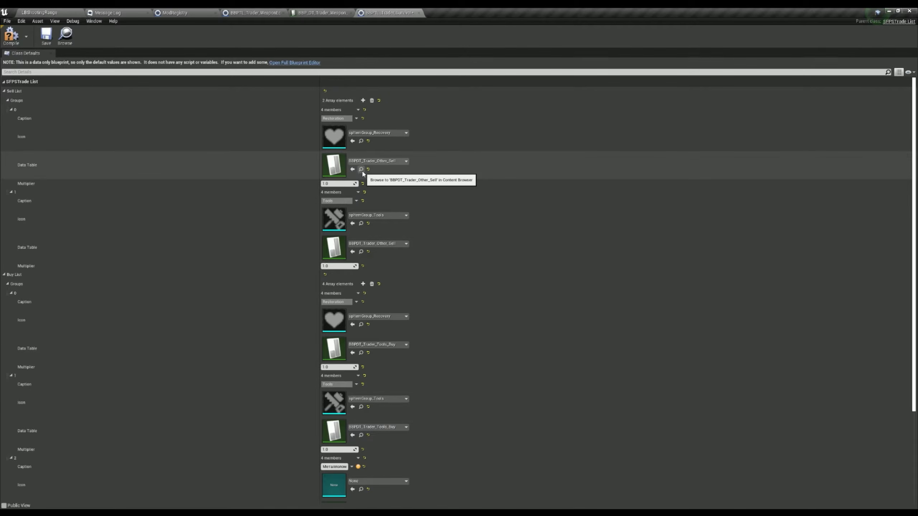
Step: Open the BBPDT_Trader_Other_Sell and BBPDT_Trader_ScrapMetal_Buy data tables referenced by the trade list and review their rows
click(361, 169)
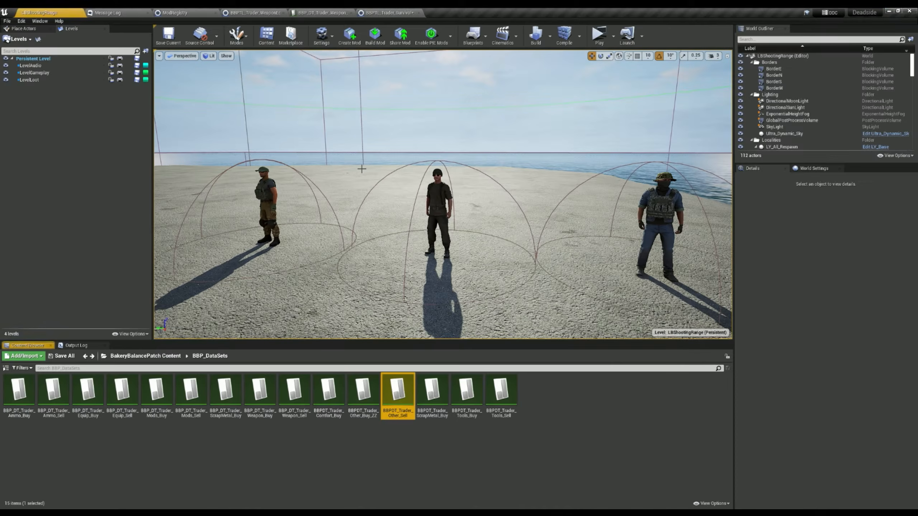
double_click(398, 389)
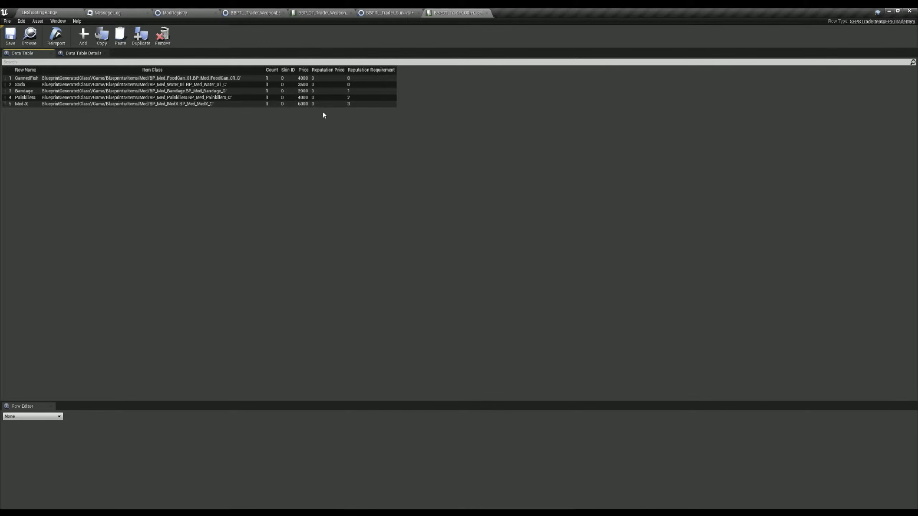
click(384, 12)
scroll(408, 240, down, 4)
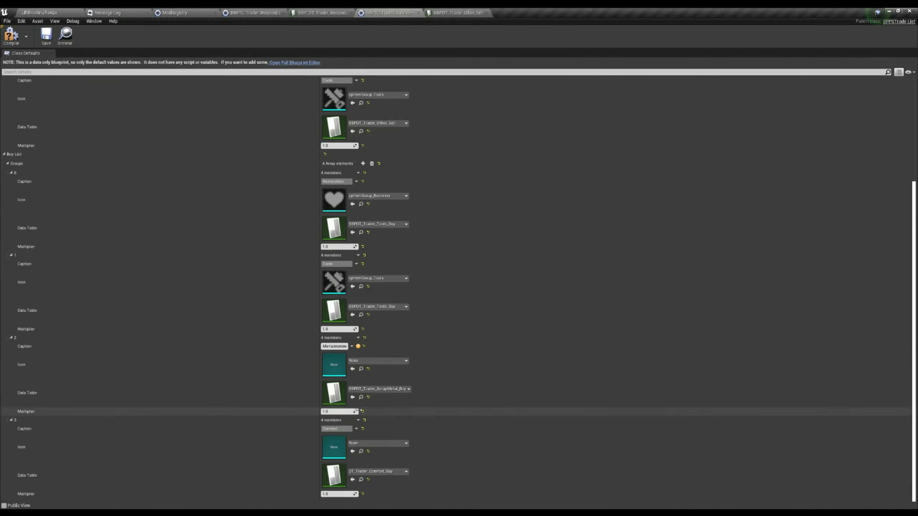
click(361, 397)
double_click(433, 394)
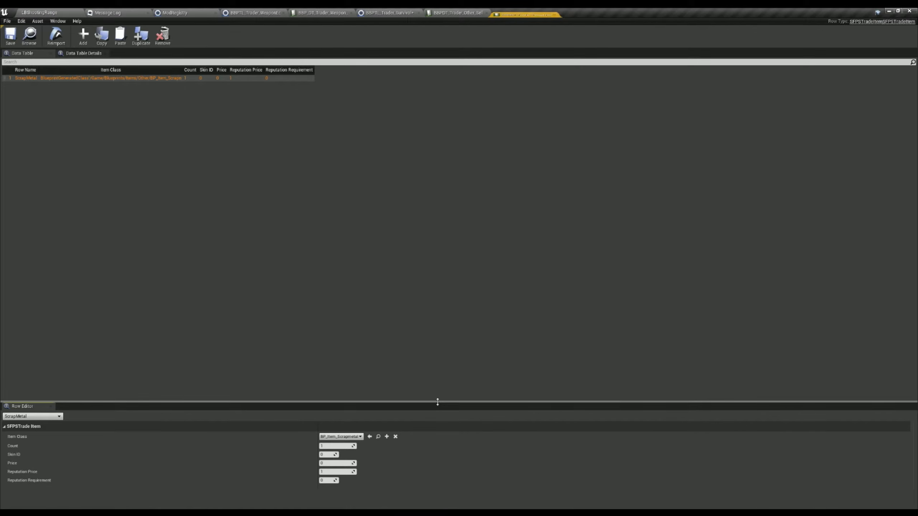
click(246, 136)
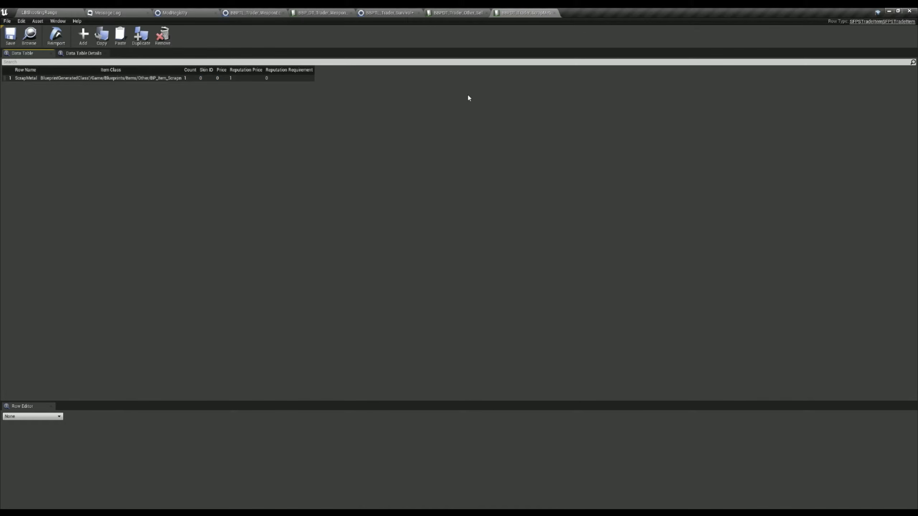
Step: Set the Bandage row's price to 1000 in BBPDT_Trader_Other_Sell and compile the BBPTL_Trader_Survival trade list
click(464, 13)
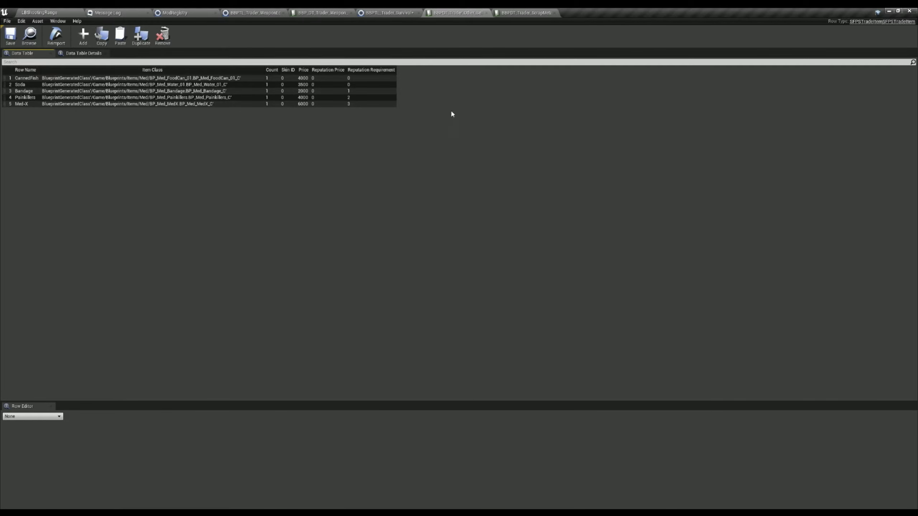
click(261, 91)
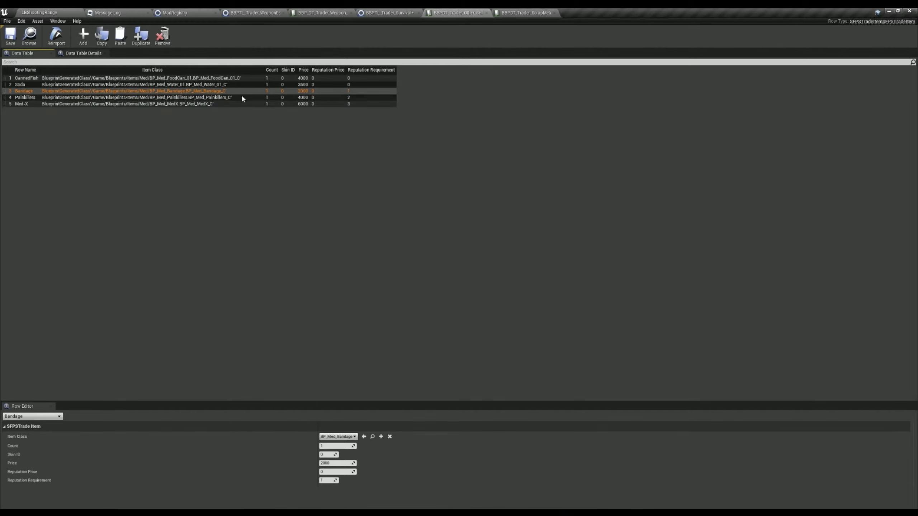
click(336, 463)
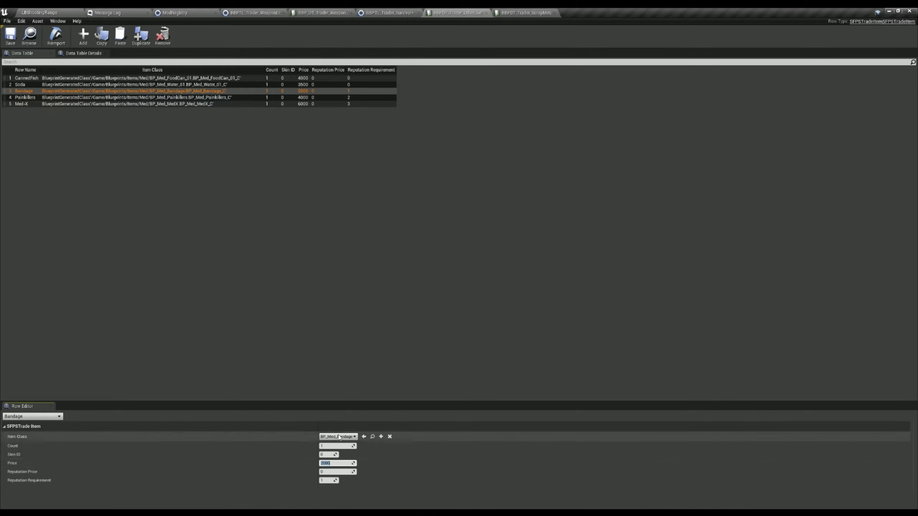
text(1000)
key(Return)
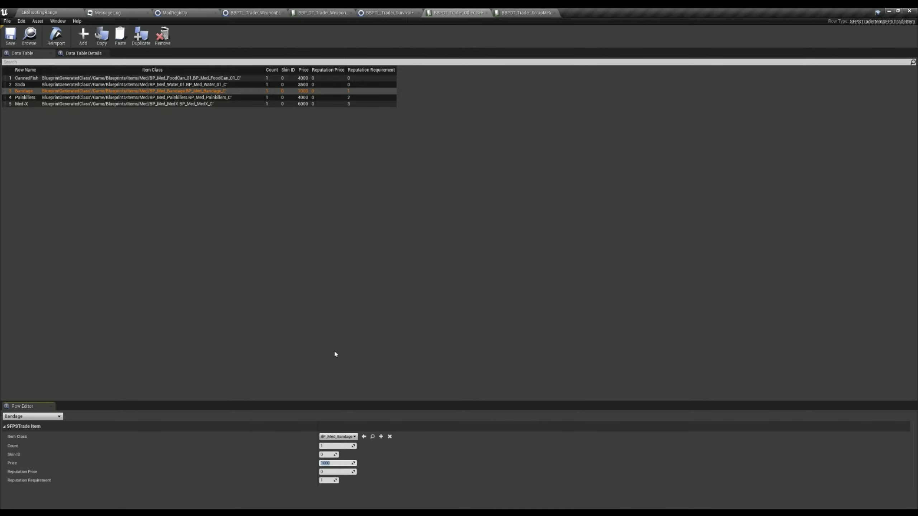
click(215, 259)
click(10, 41)
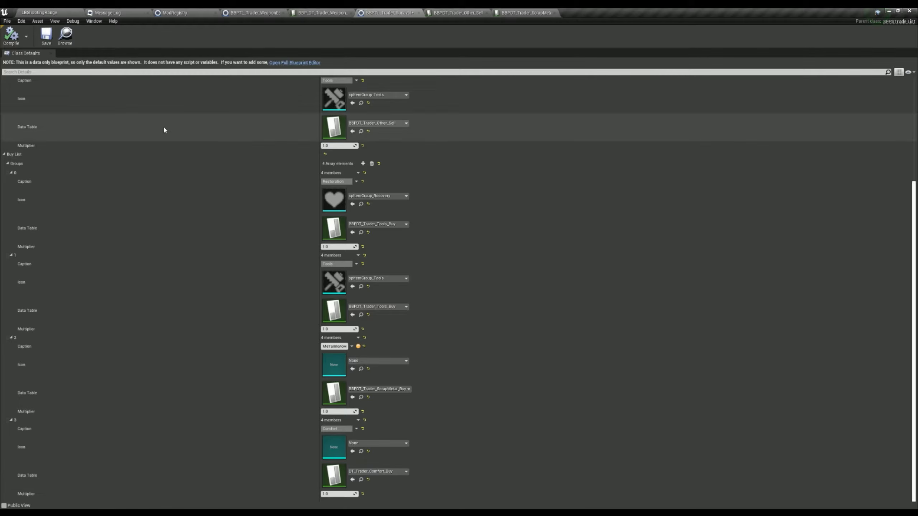
Step: In the ModRegistry event graph, duplicate the Static Data Set Trade List node inside Trader Data Tables and connect it after the original
click(198, 16)
scroll(443, 205, up, 10)
right_drag(443, 205, 331, 168)
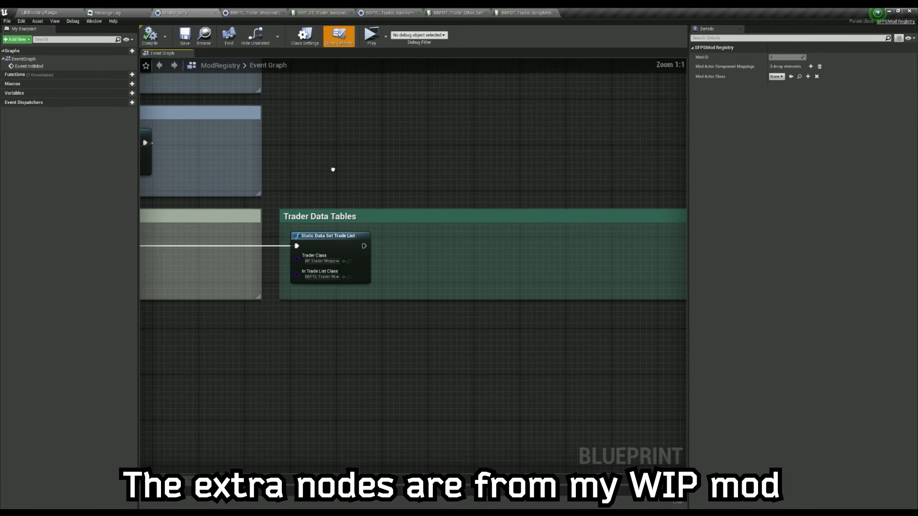
right_click(332, 169)
click(305, 197)
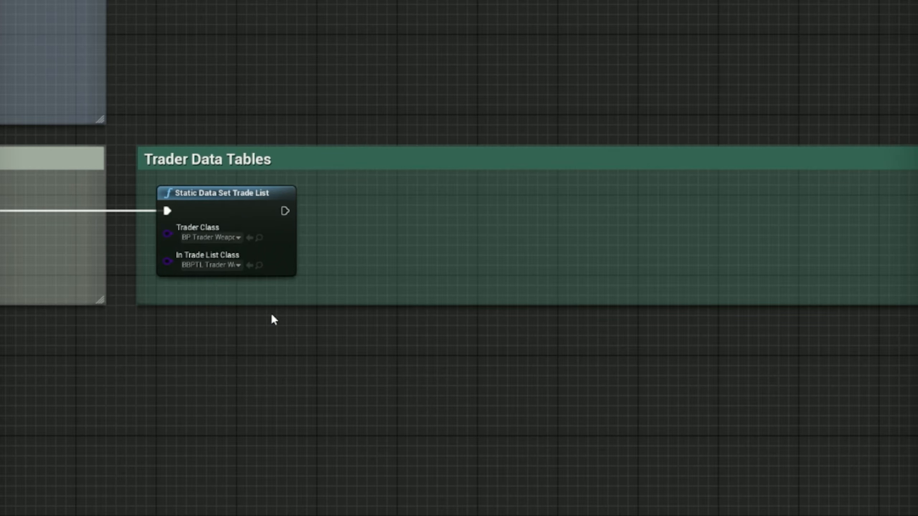
click(310, 354)
key(ctrl+v)
drag(355, 356, 346, 186)
drag(285, 211, 330, 211)
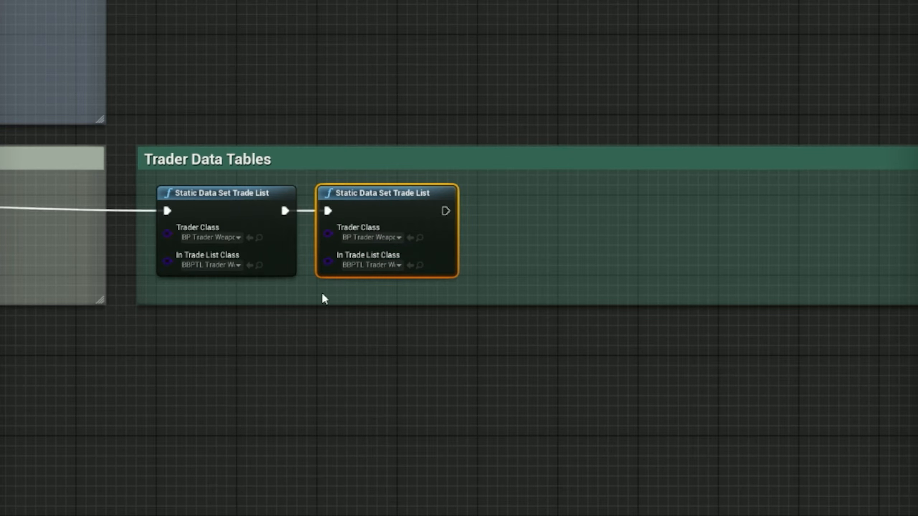
Step: Set the duplicated node's Trader Class to BP_Trader_Survival and In Trade List Class to BBPTL_Trader_Survival, and compile and save ModRegistry
click(369, 240)
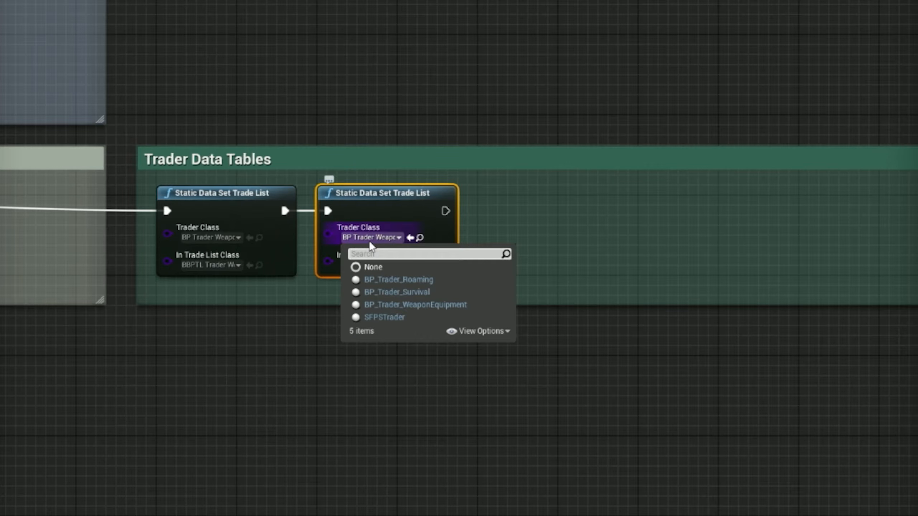
click(386, 292)
click(370, 264)
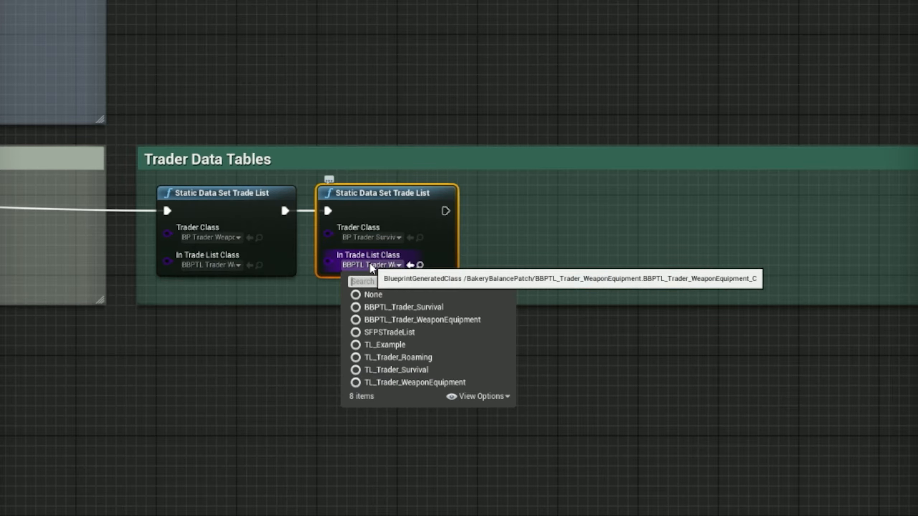
click(390, 308)
click(149, 36)
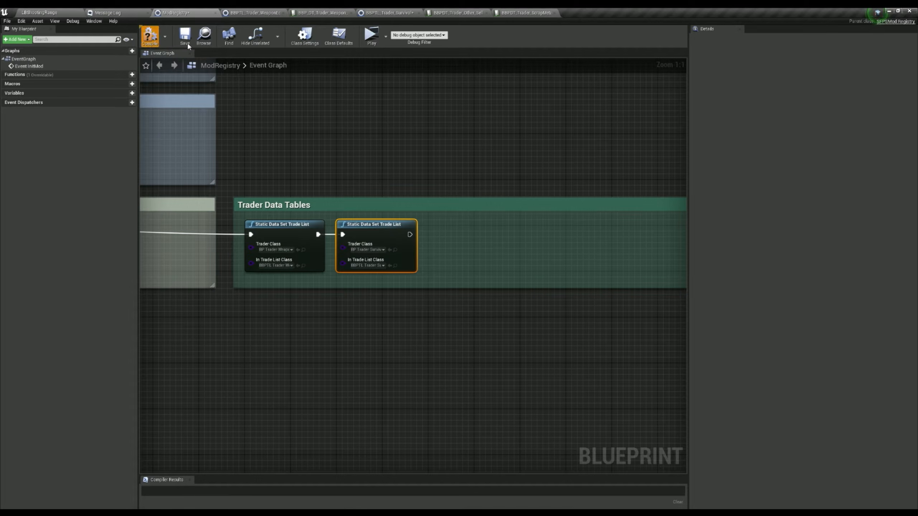
click(185, 35)
Step: Play the shooting range level and test the modded trade list at the survival trader
click(47, 13)
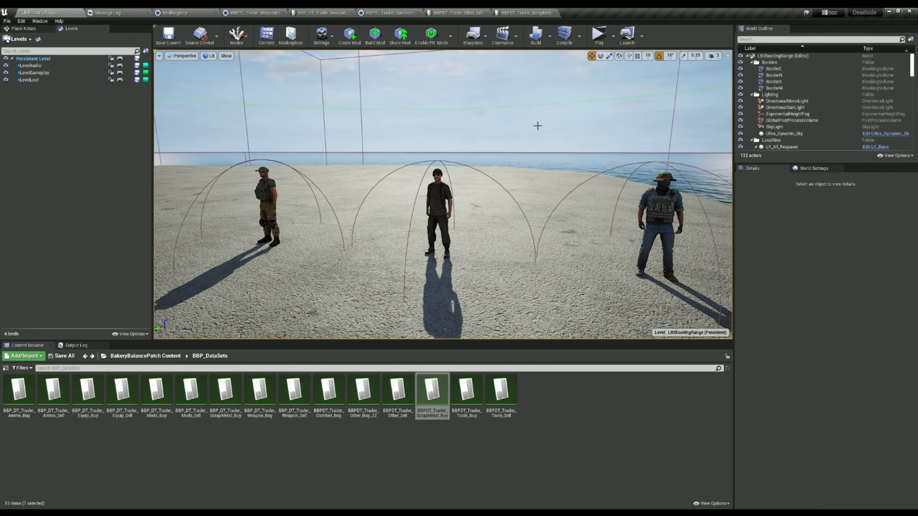
click(597, 34)
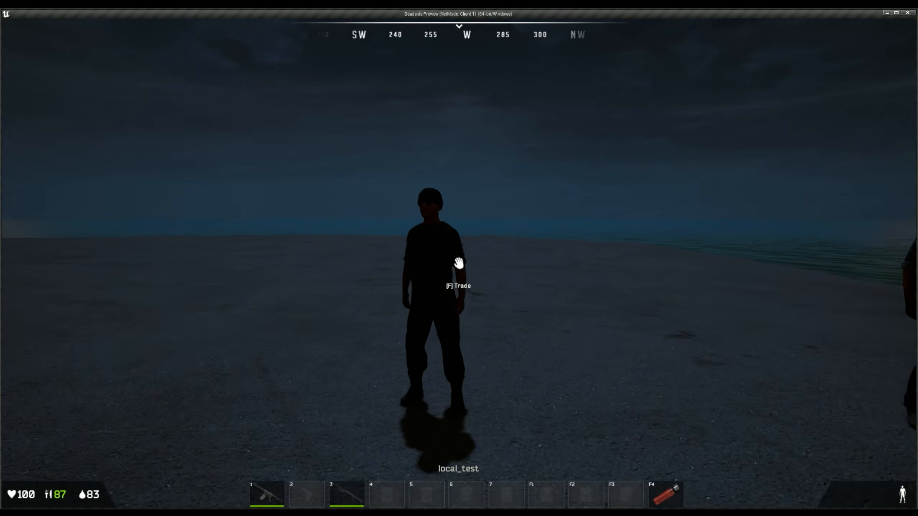
key(Tab)
click(300, 154)
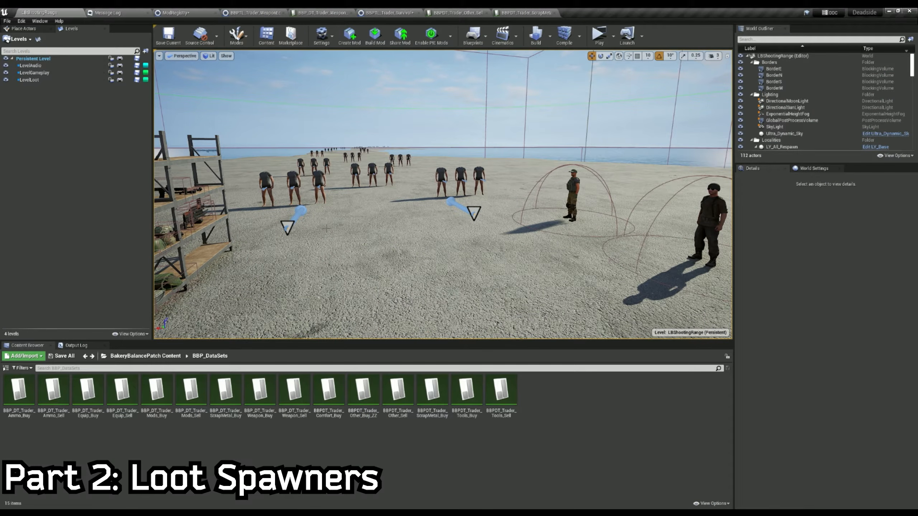
Step: Place an LS_weapon_snip_epic spawner from Content/Blueprints/LootSpawners/LootSpawners on the ground in the level
click(104, 355)
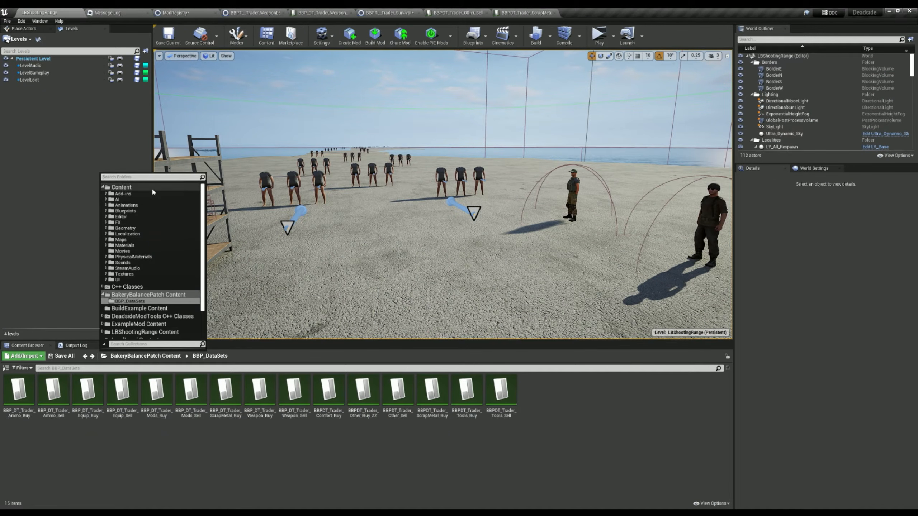
click(146, 213)
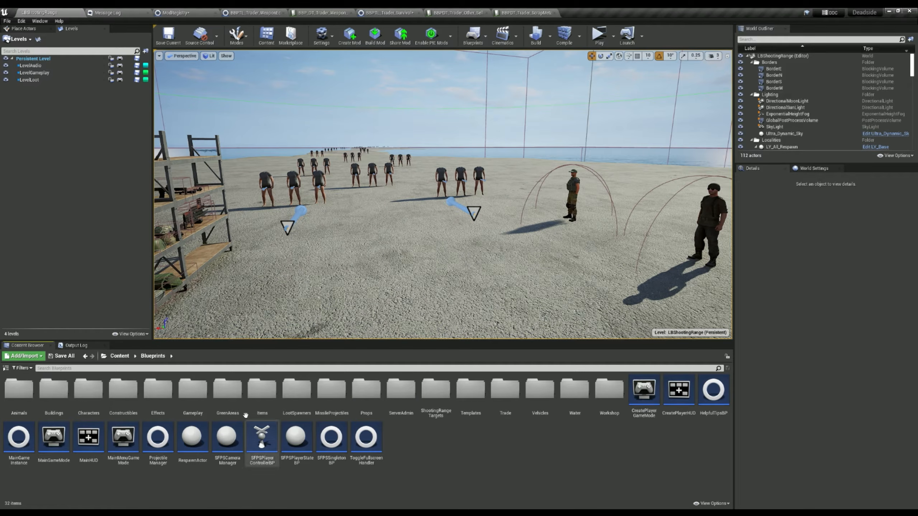
double_click(296, 389)
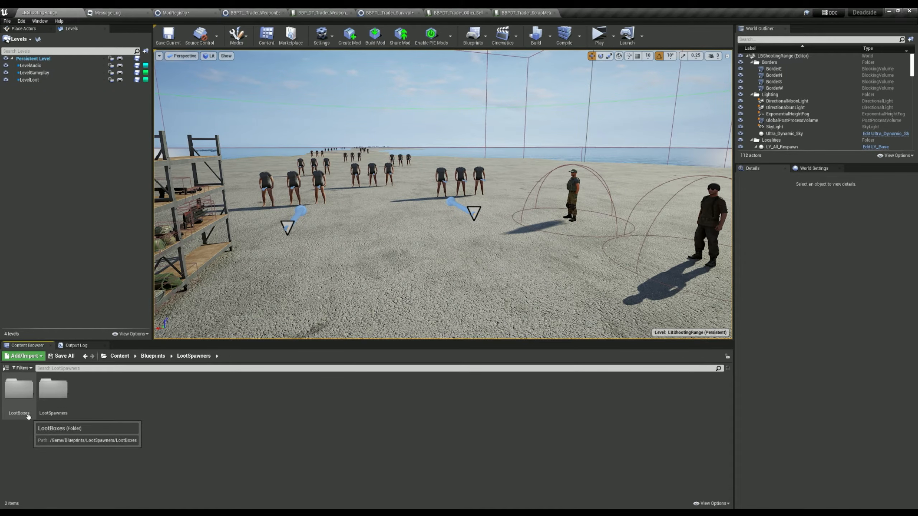
double_click(60, 412)
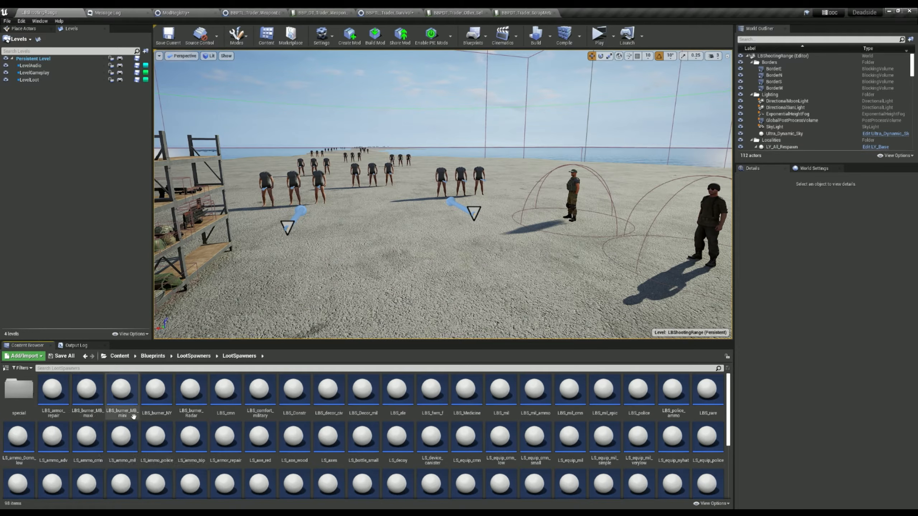
scroll(555, 472, down, 3)
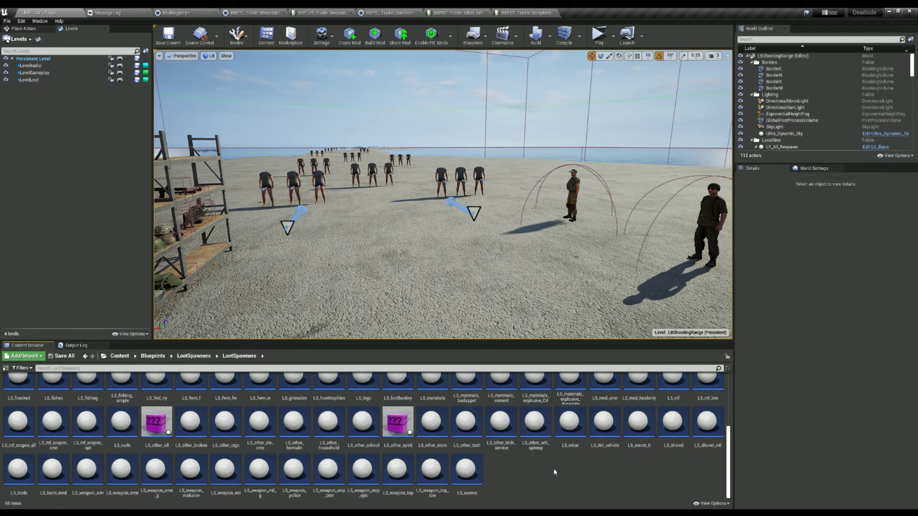
drag(362, 470, 381, 282)
key(f)
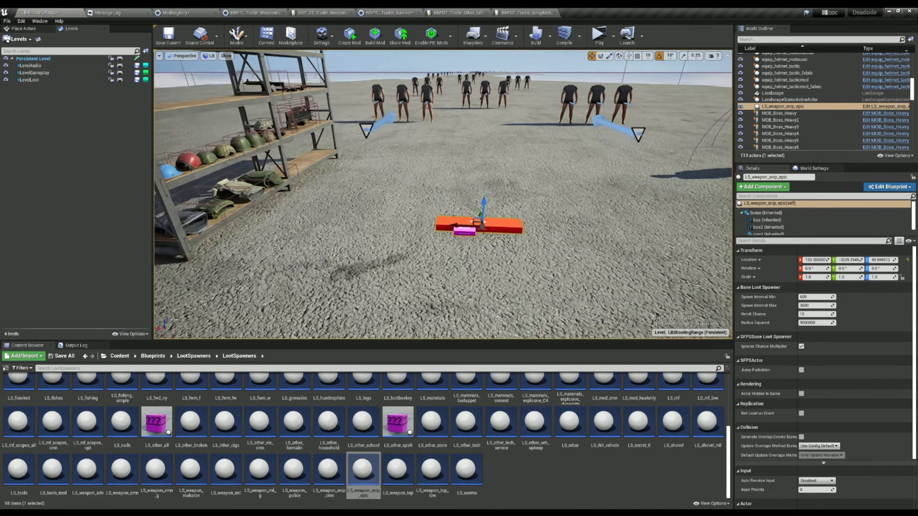
Step: Examine the placed LS_weapon_snip_epic spawner's weapon and ammo boxes from several angles, with game view toggled on and off
right_drag(443, 194, 513, 231)
key(Escape)
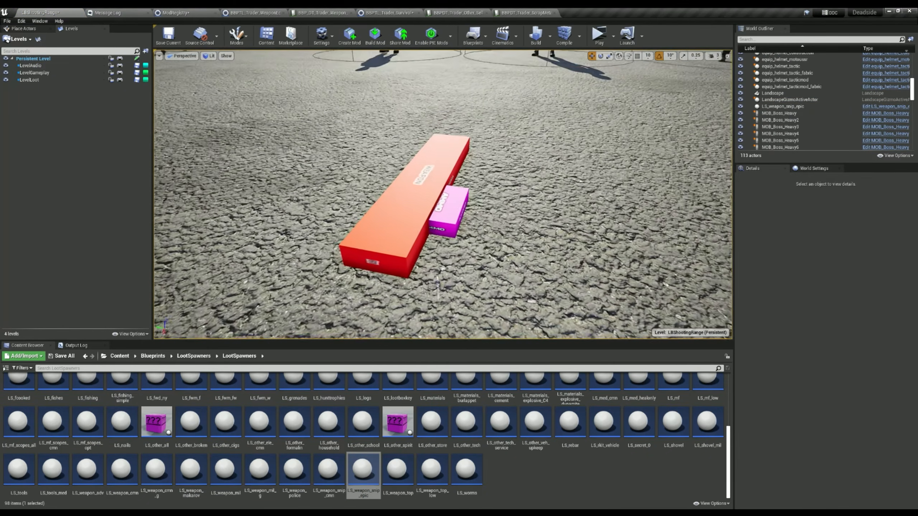
right_drag(429, 303, 521, 271)
key(g)
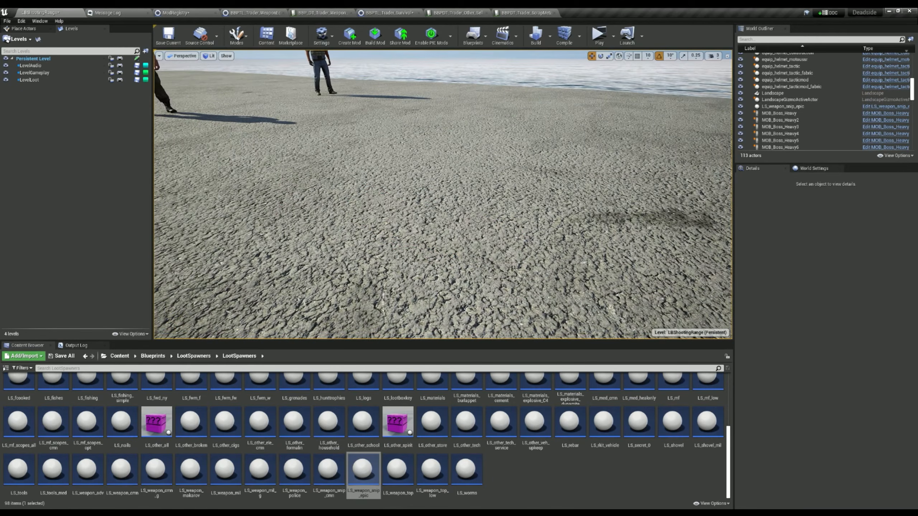
key(g)
right_drag(428, 303, 488, 320)
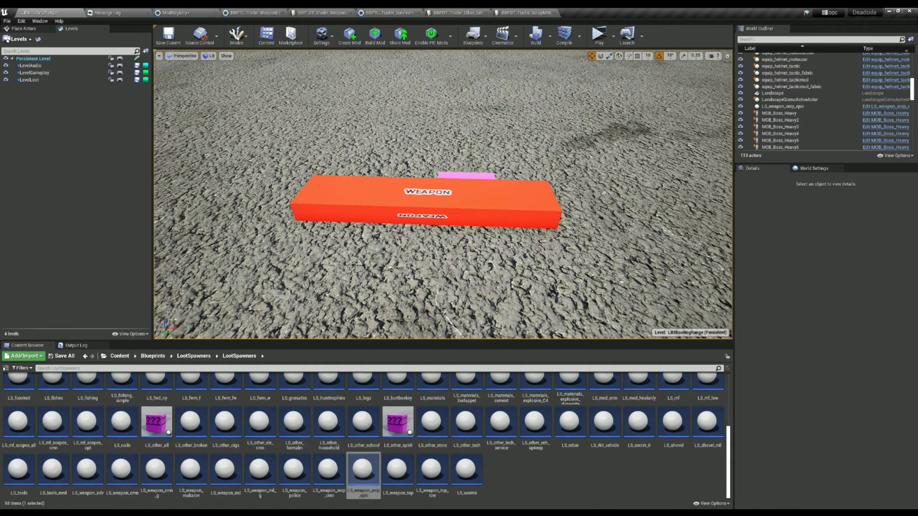
right_drag(421, 273, 382, 222)
Step: Open the LS_weapon_snip_epic blueprint, expand its Static Data item set and locate IS_LS_weapon_snip_epic in its content folder
double_click(362, 470)
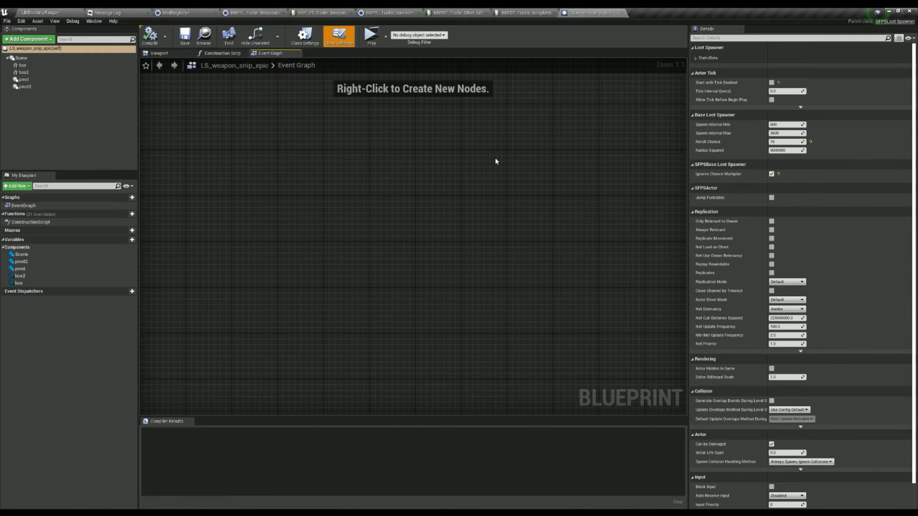
click(695, 58)
click(695, 68)
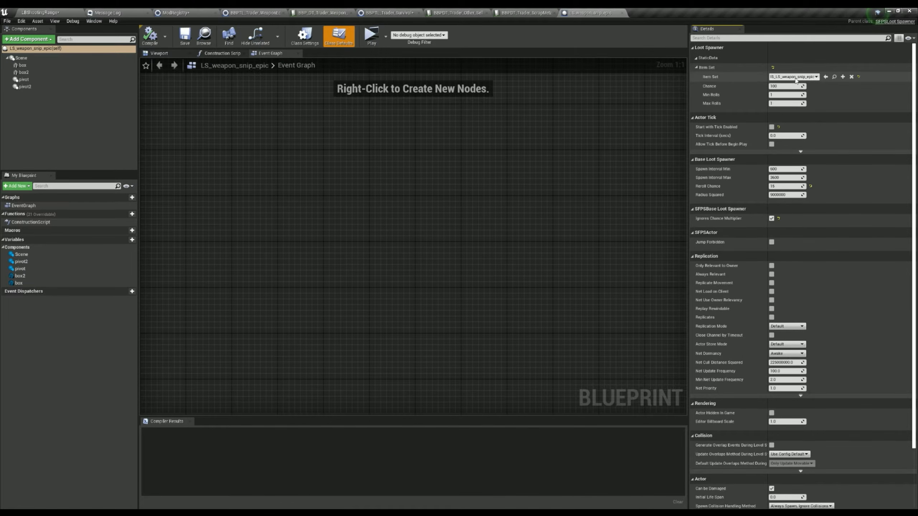
click(834, 77)
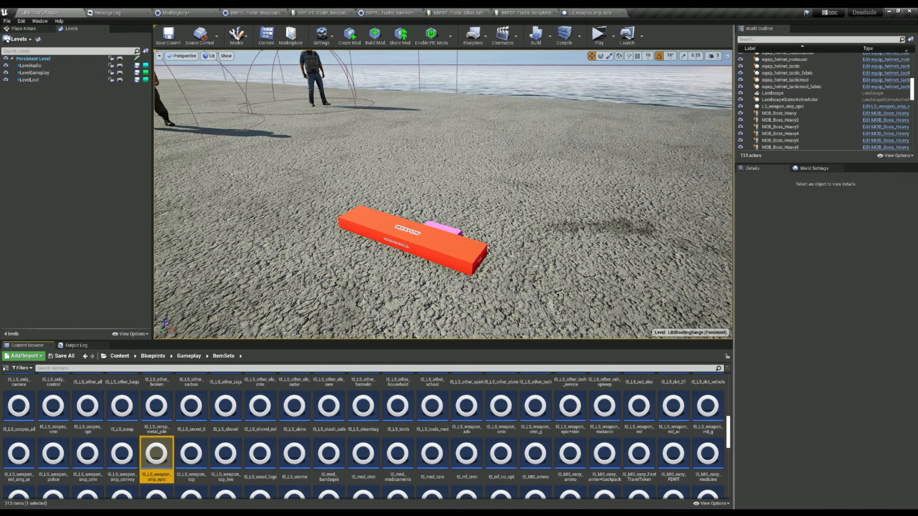
Step: Copy the IS_LS_weapon_snip_epic item set into the BakeryBalancePatch Content folder
mouse_move(157, 462)
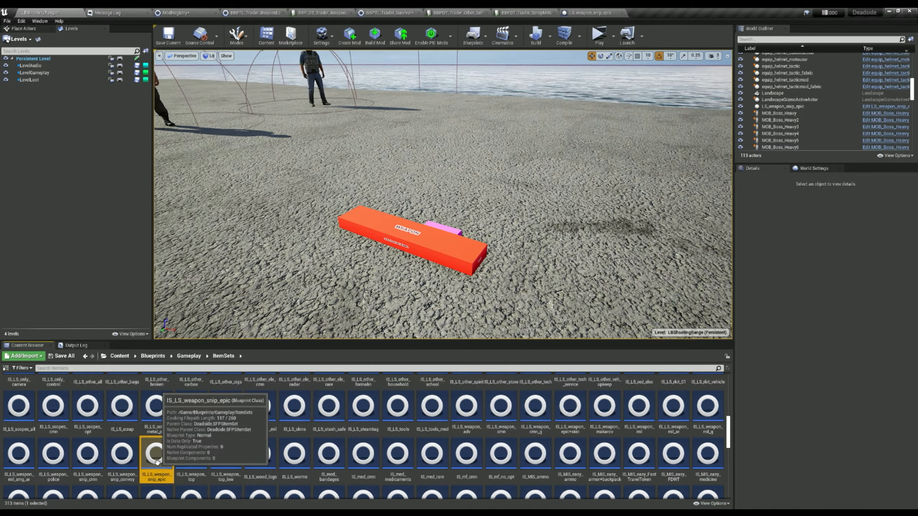
click(85, 356)
click(85, 356)
click(85, 356)
click(85, 356)
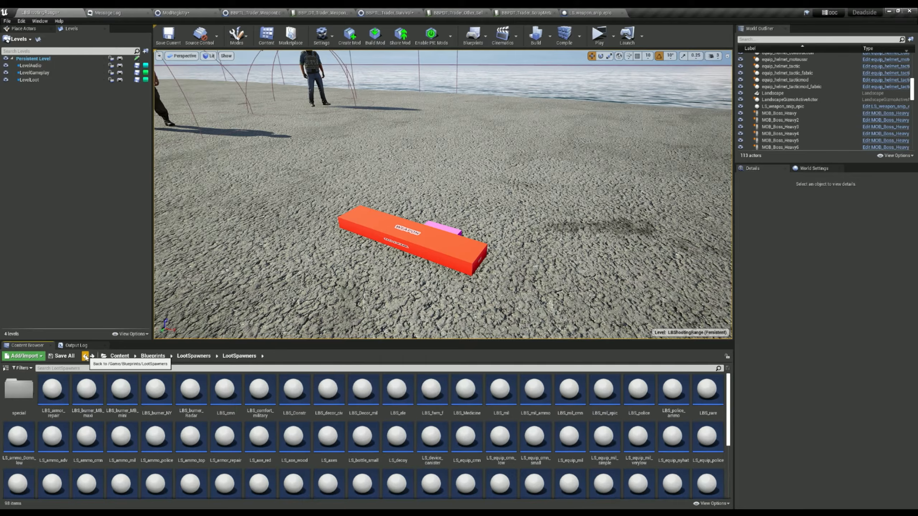
click(85, 357)
click(85, 356)
click(85, 356)
click(85, 356)
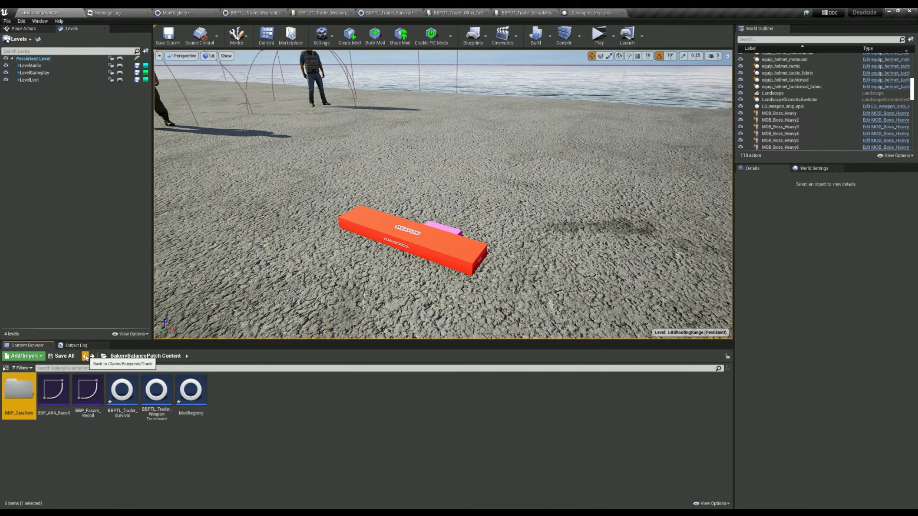
key(ctrl+v)
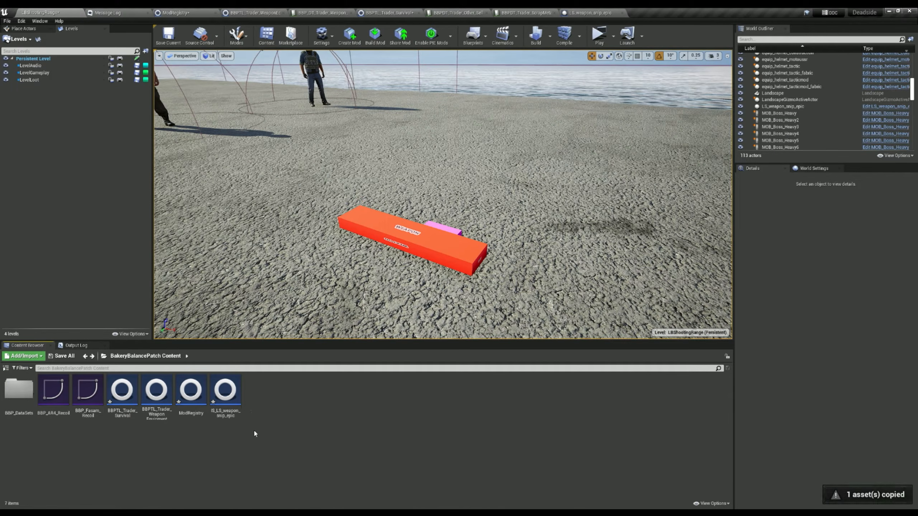
Step: Rename the copied item set to BBPIS_LS_weapon_snip_epic and open it for editing
double_click(230, 415)
key(F2)
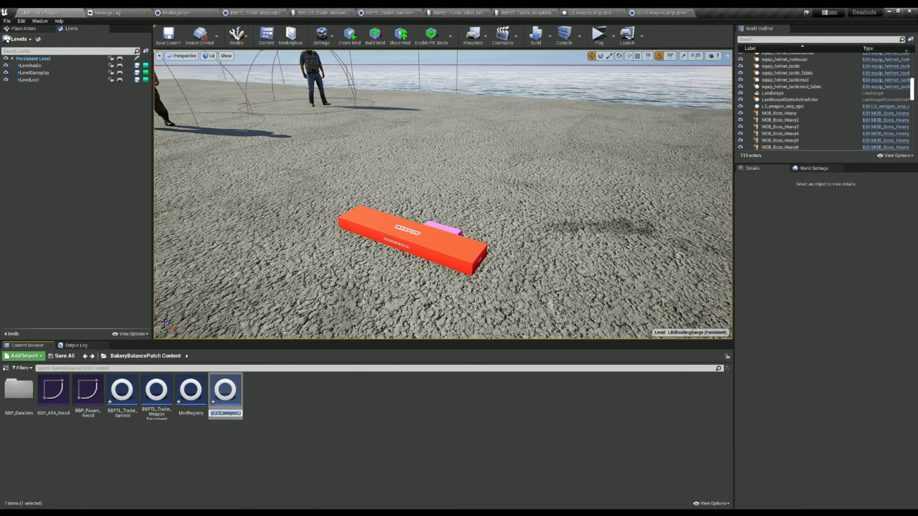
text(BBP)
key(Return)
double_click(122, 389)
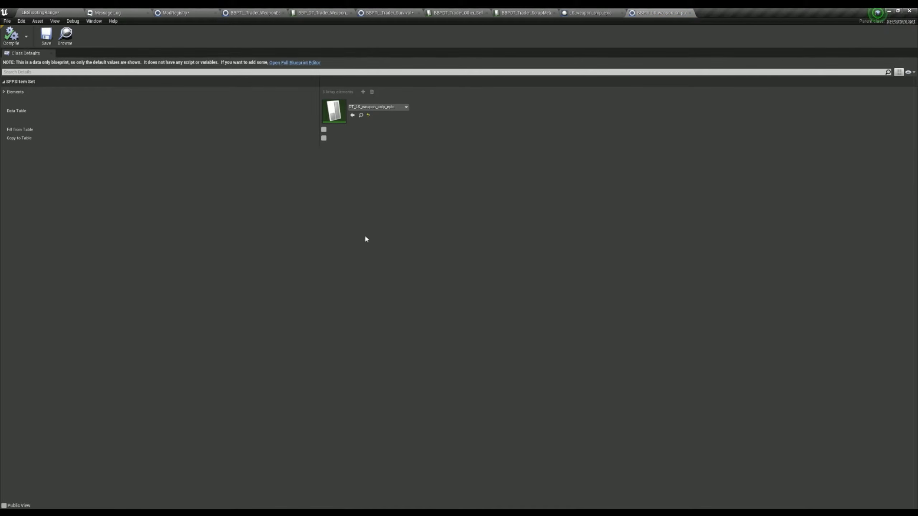
Step: Locate the item set's DT_LS_weapon_snip_epic data table and copy it into the BakeryBalancePatch Content folder
click(361, 115)
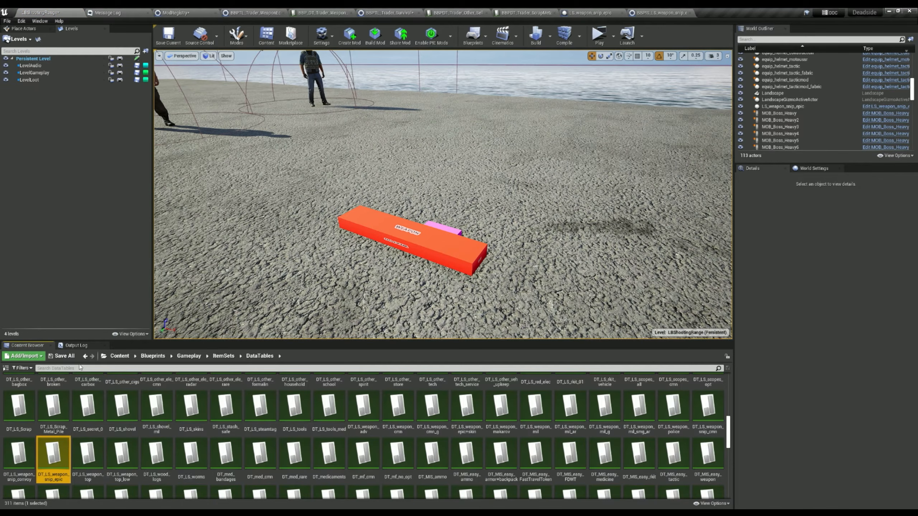
click(86, 356)
click(85, 356)
click(92, 356)
click(285, 423)
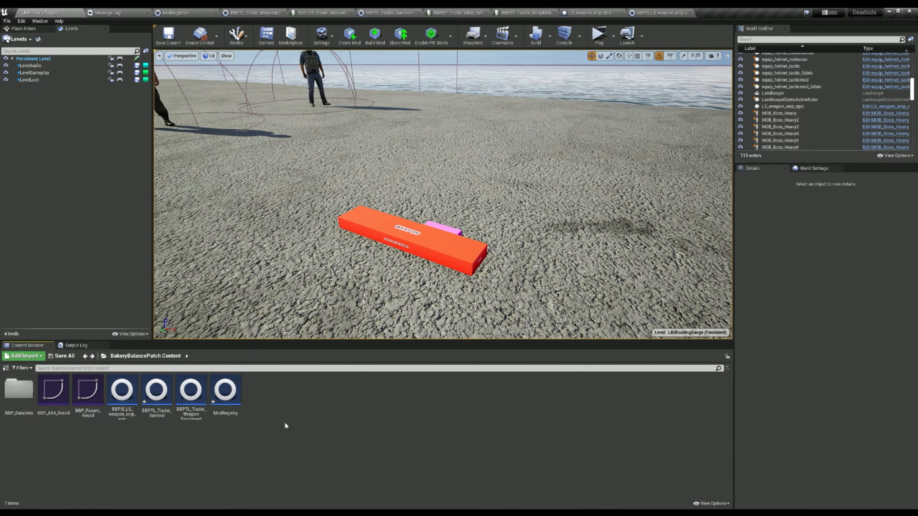
click(258, 394)
Step: Rename the copied data table to BBPDT_LS_weapon_snip_epic and move it into the BBP_DataSets folder
click(246, 414)
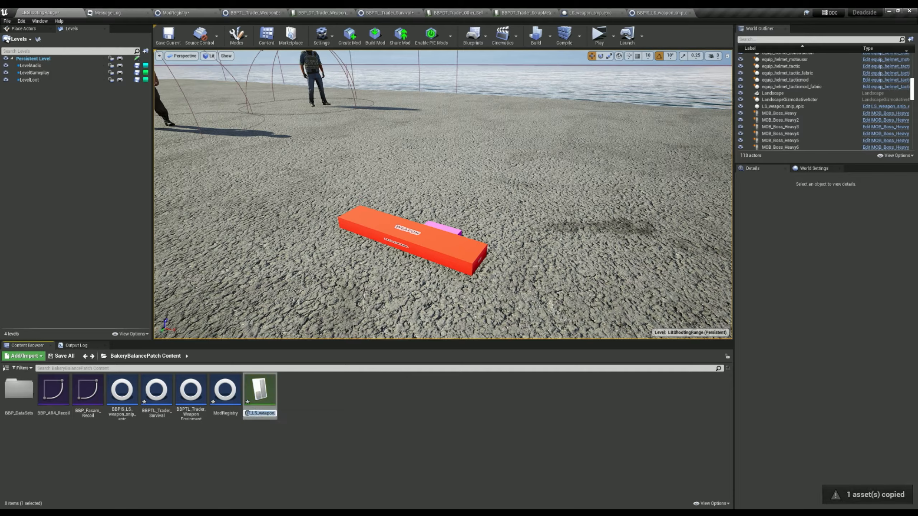
text(BBP)
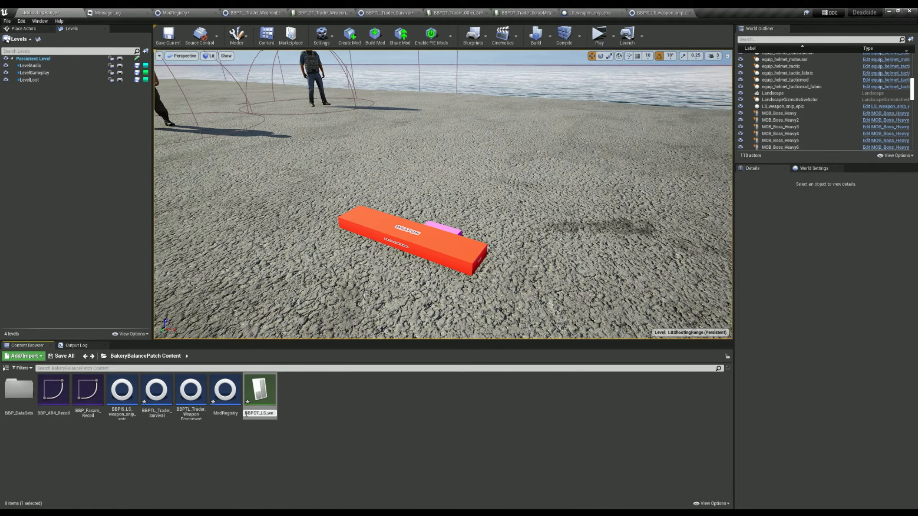
key(Return)
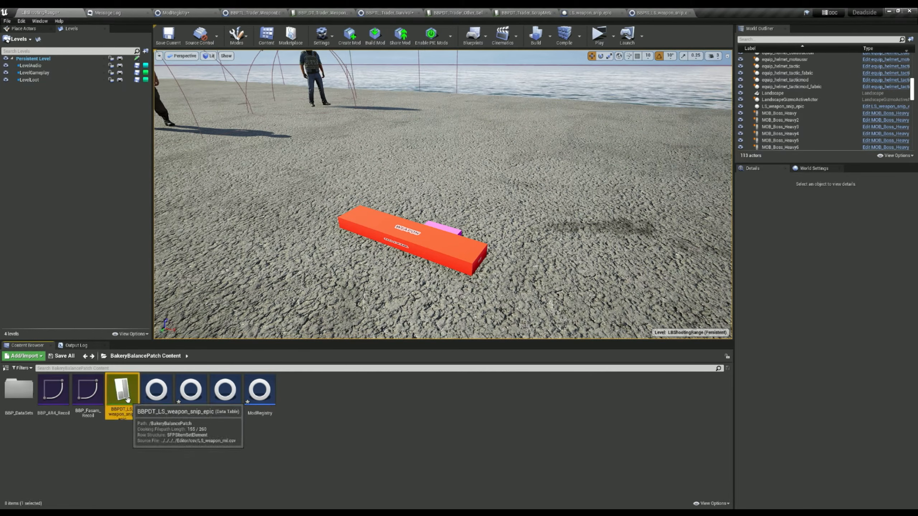
drag(122, 394, 20, 401)
click(39, 421)
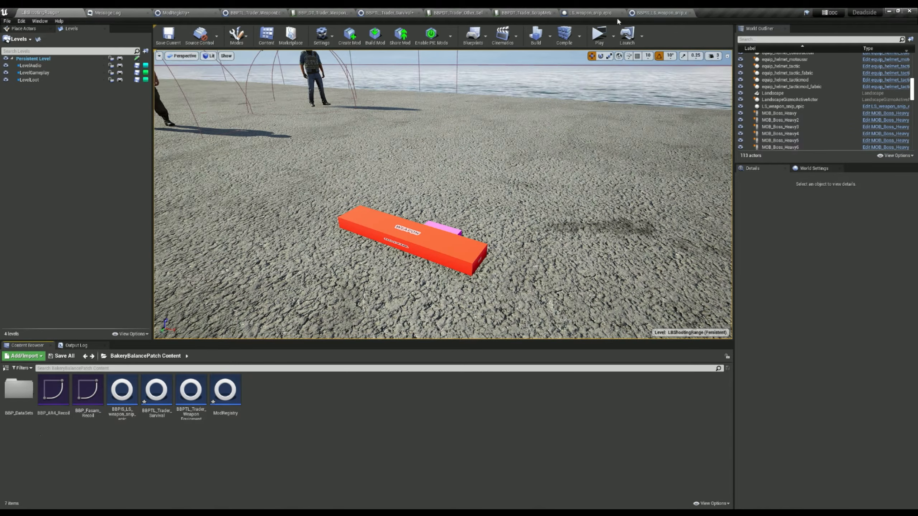
Step: Assign BBPDT_LS_weapon_snip_epic as the Data Table of the BBPIS_LS_weapon_snip_epic item set and compile it
click(650, 13)
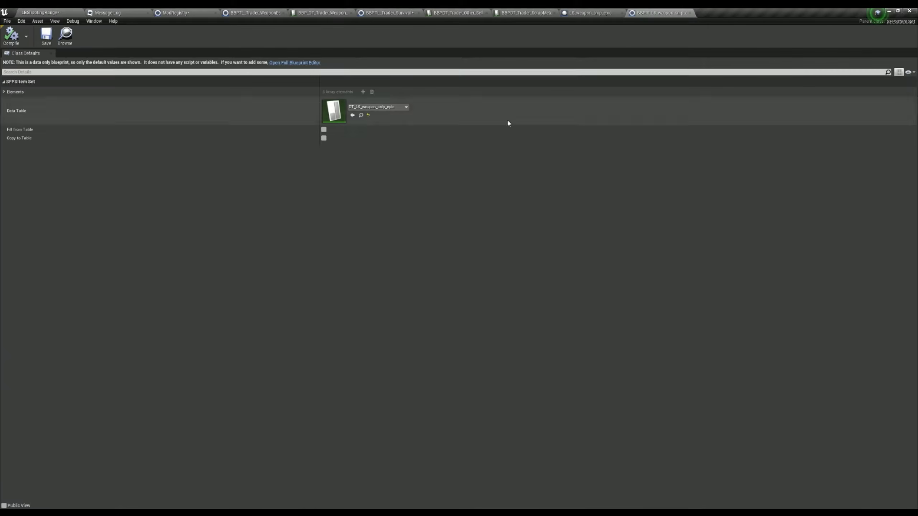
click(383, 108)
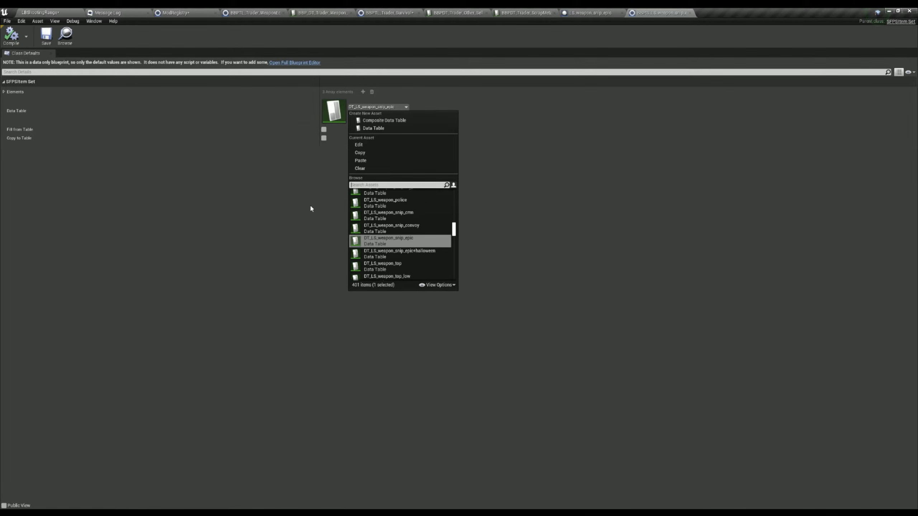
text(bbp)
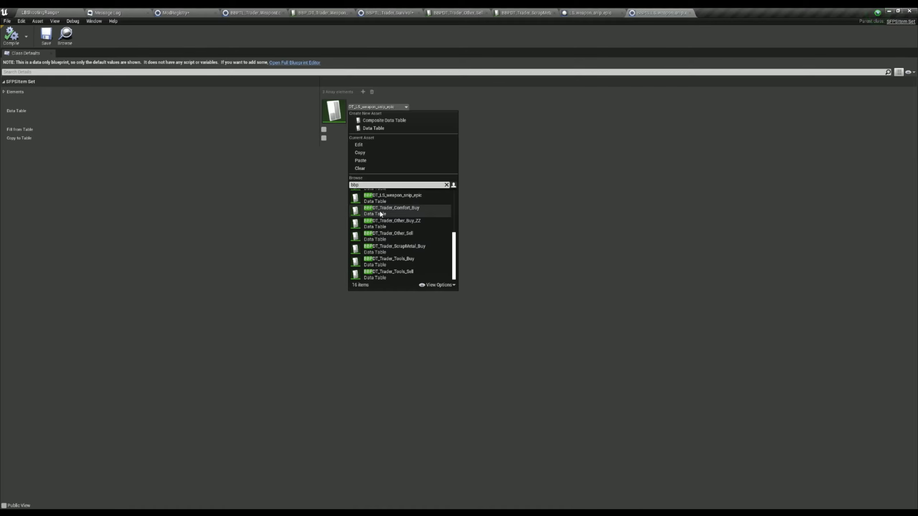
scroll(383, 254, up, 3)
scroll(384, 254, down, 3)
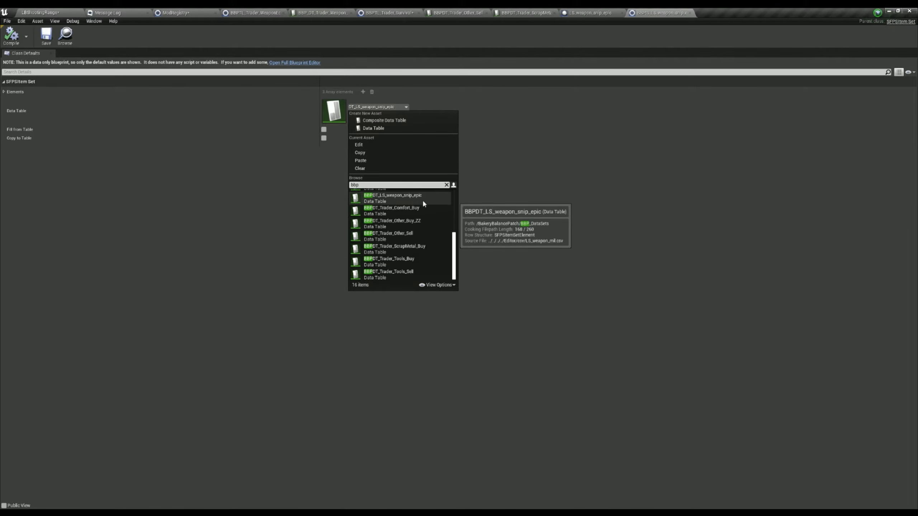
click(401, 201)
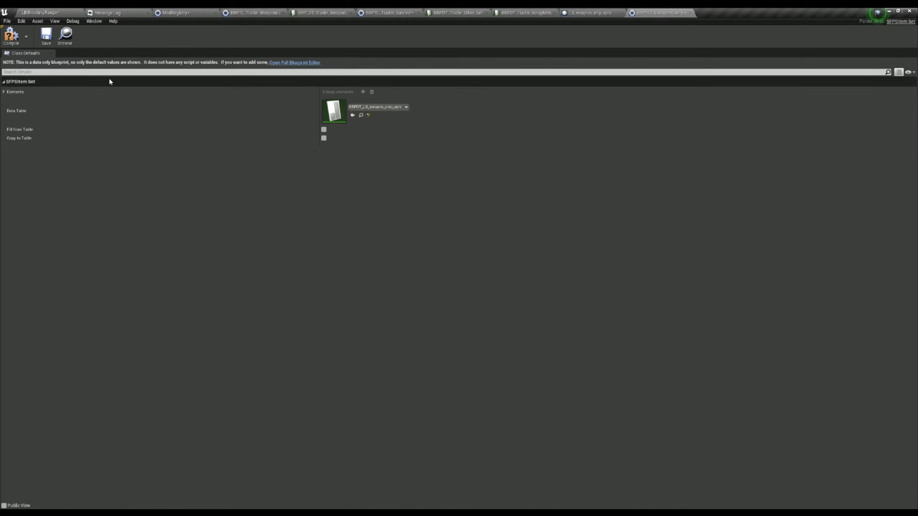
click(11, 35)
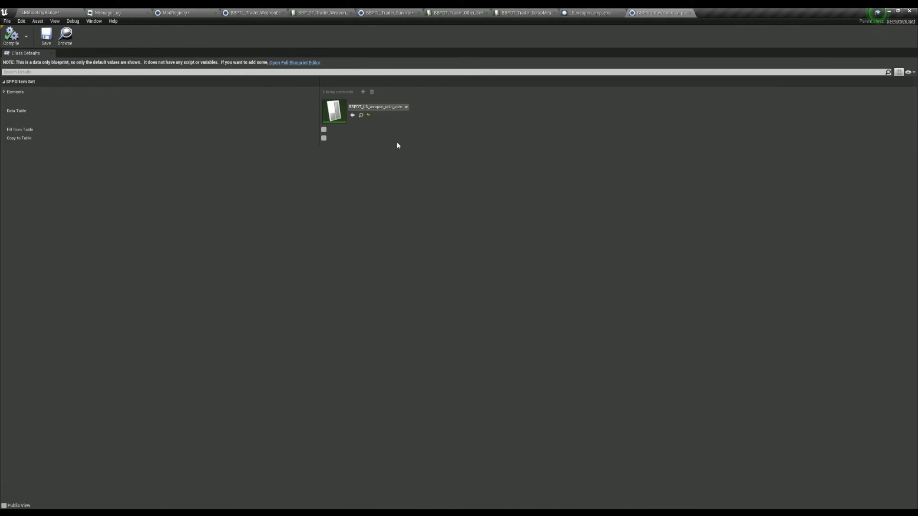
Step: Open the BBPDT_LS_weapon_snip_epic data table, widen its Item column and remove the weapon_firearms_snip_barrettm99 row
click(360, 116)
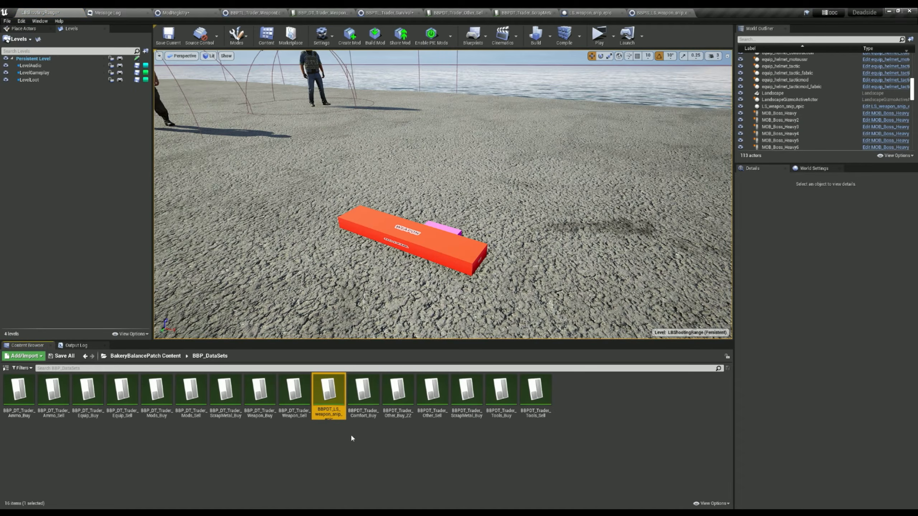
double_click(339, 398)
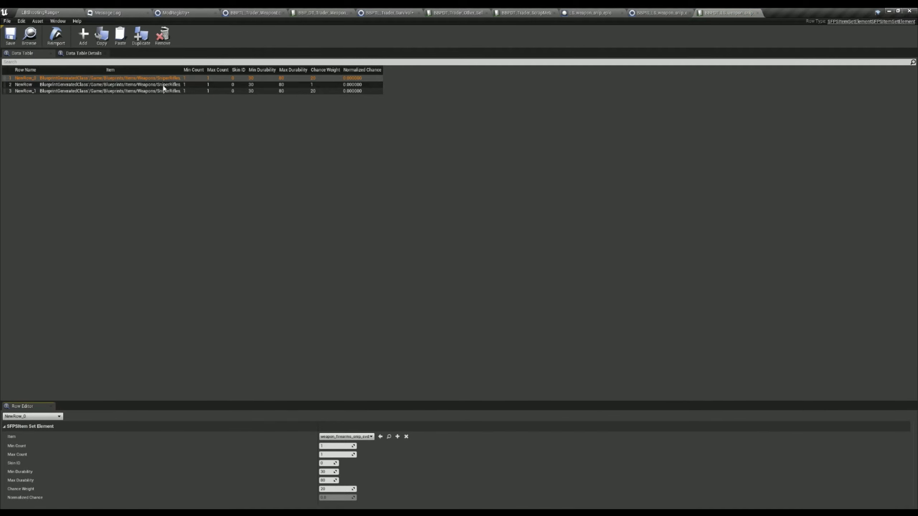
drag(181, 69, 400, 71)
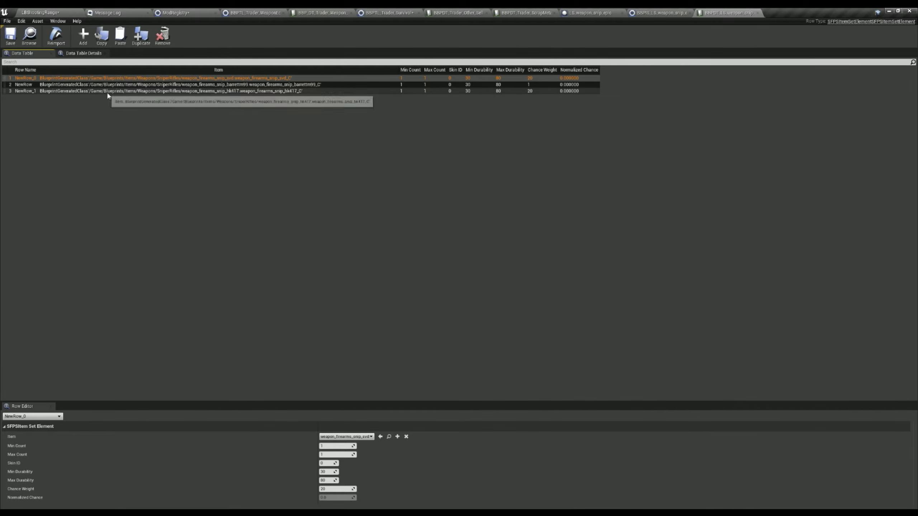
click(299, 97)
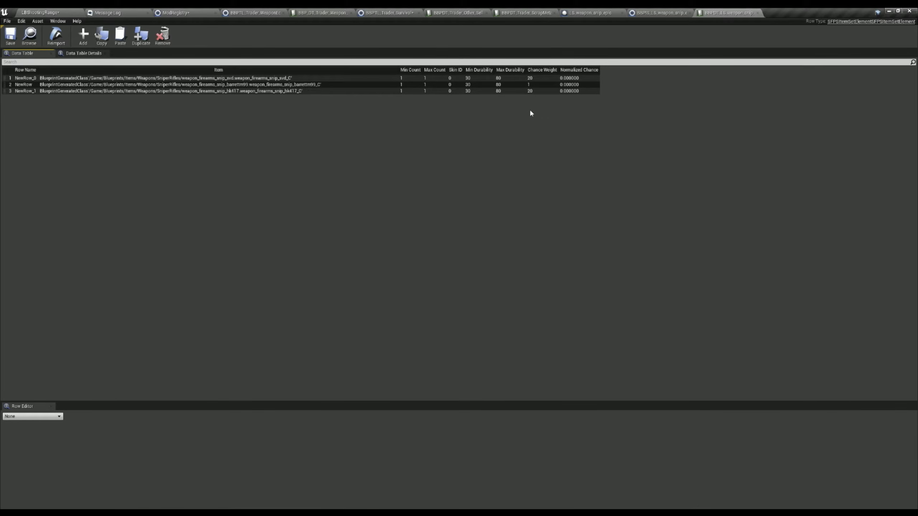
click(329, 84)
click(163, 34)
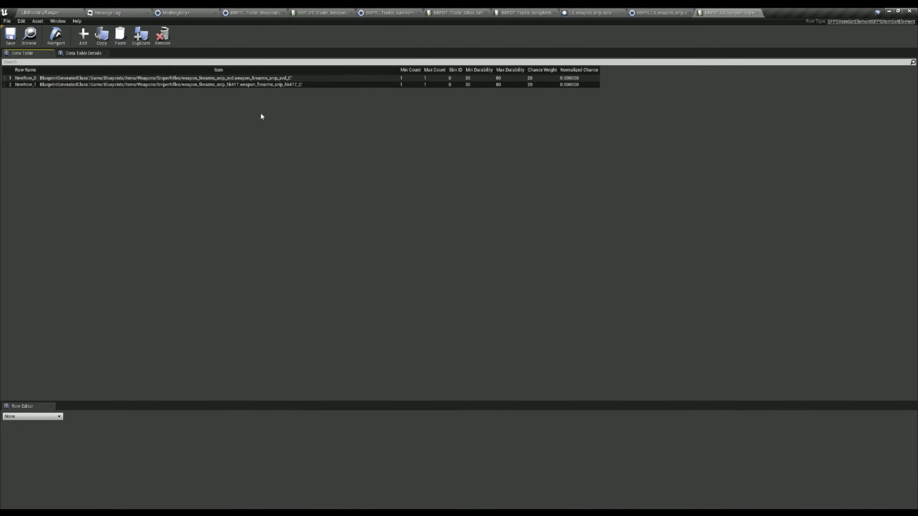
Step: Set the weapon_firearms_snip_hk417 row's Min Durability to 80 and Max Durability to 100
click(262, 84)
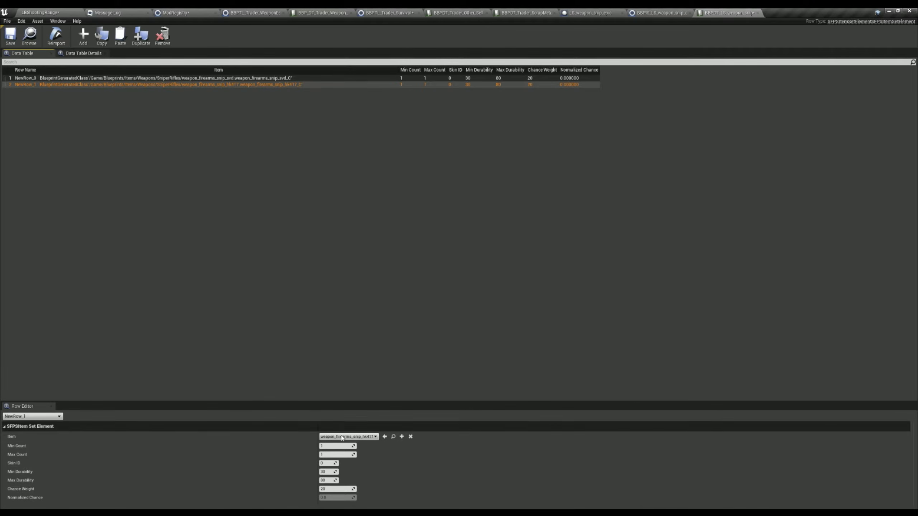
click(327, 472)
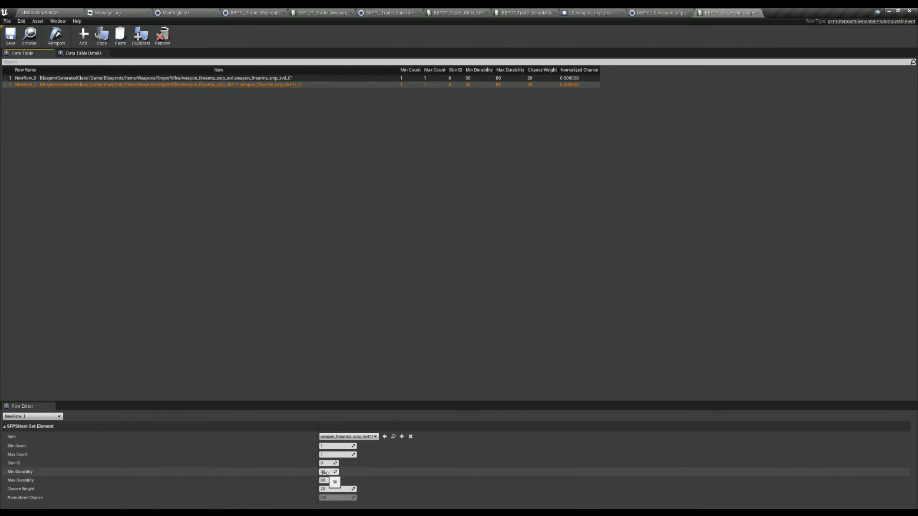
text(80)
click(330, 479)
text(10)
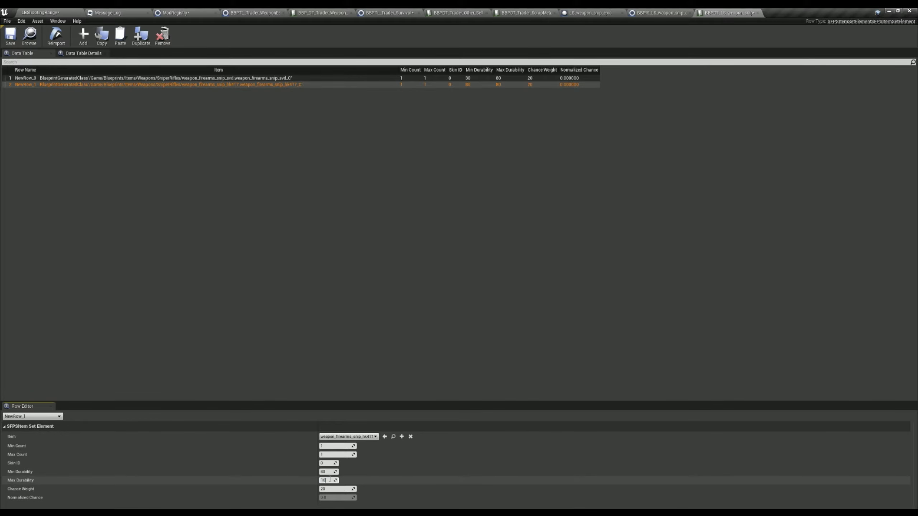
text(0)
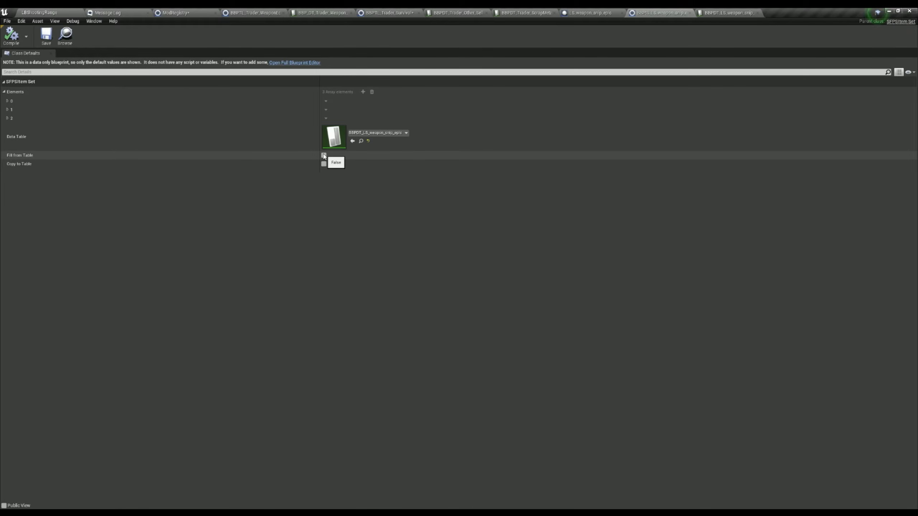
Step: Expand the item set's elements, refill them from the BBPDT_LS_weapon_snip_epic table and compile the blueprint
click(7, 118)
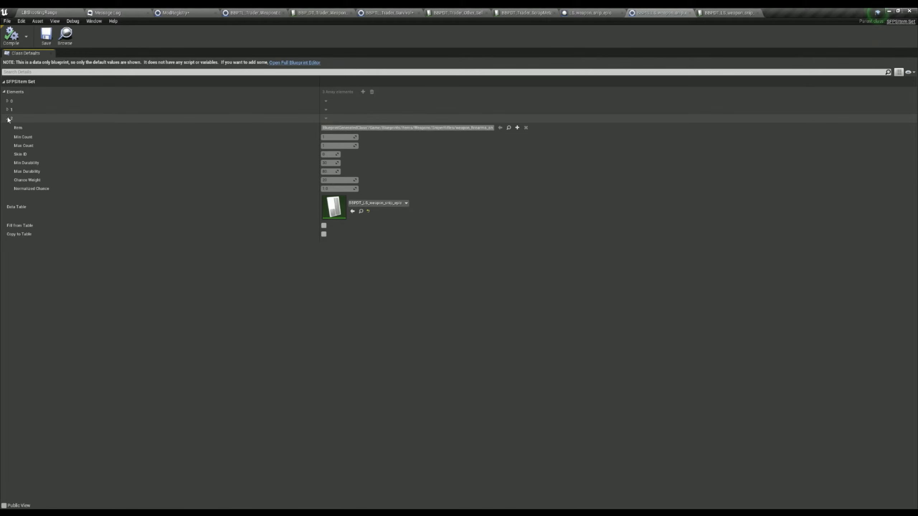
click(8, 110)
click(7, 101)
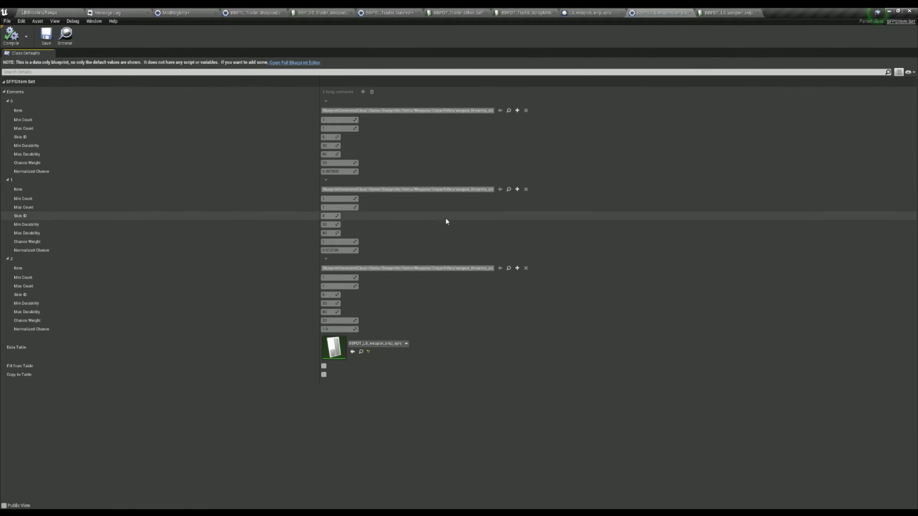
click(324, 366)
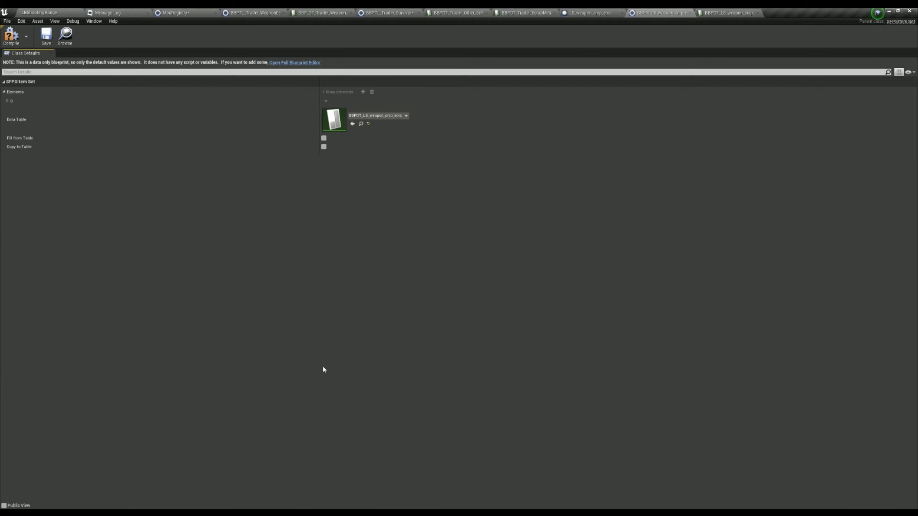
click(7, 100)
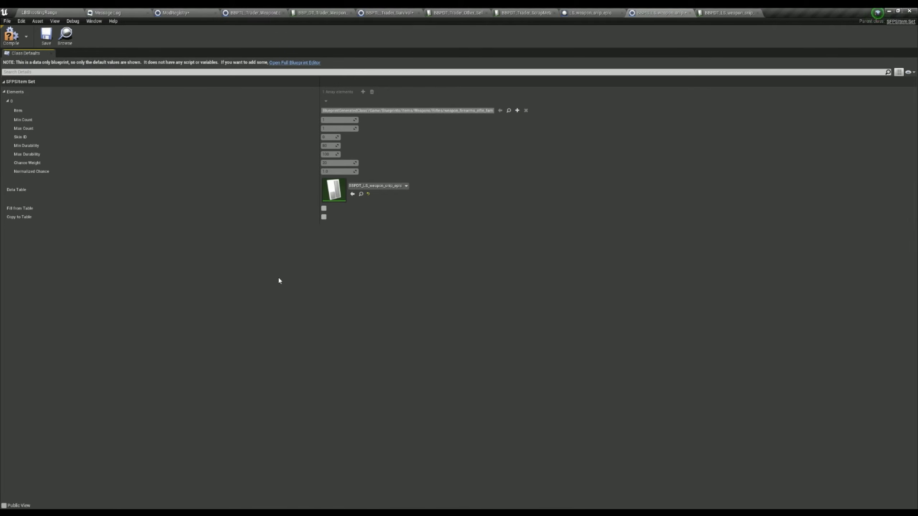
click(10, 35)
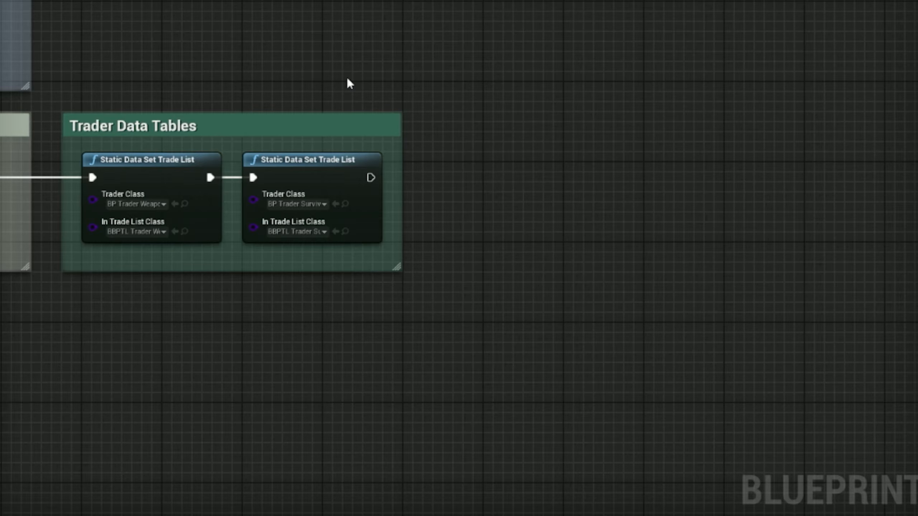
Step: Add a Static Data Set Item Set node connected after the survival trader's Static Data Set Trade List node
drag(370, 177, 457, 178)
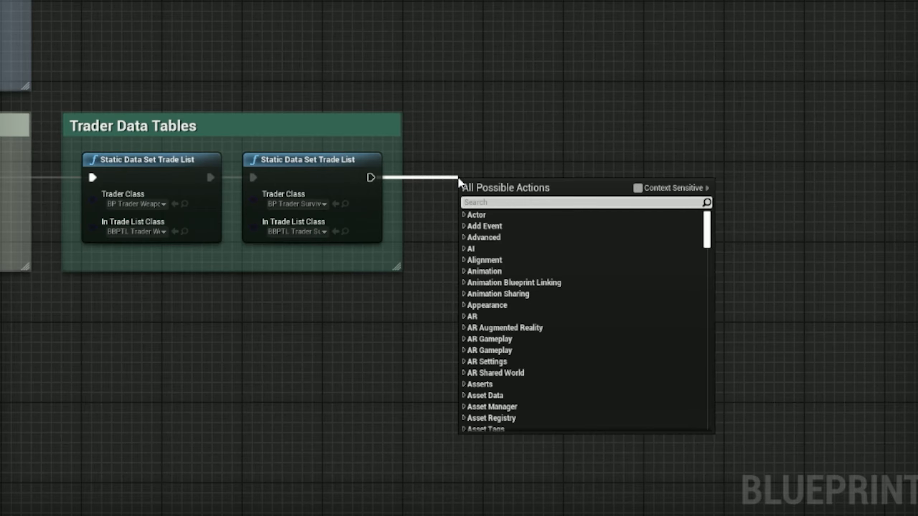
text(data set)
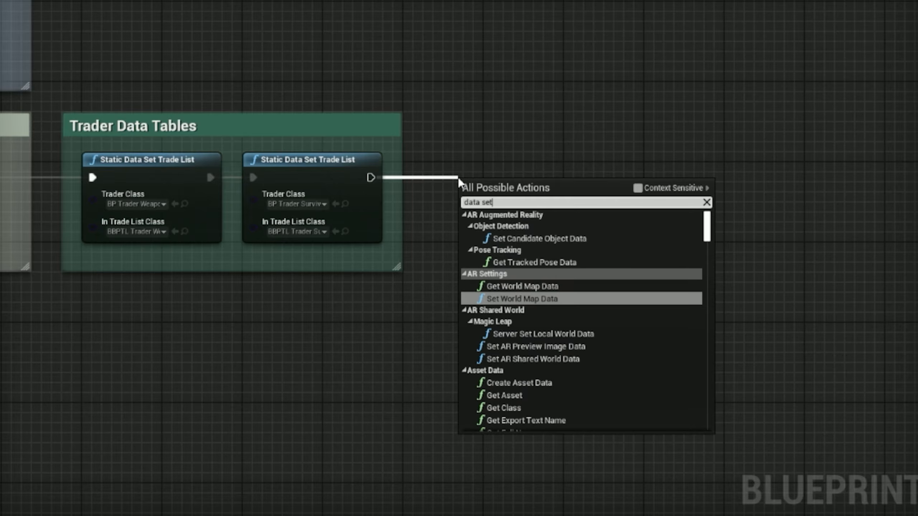
text( item)
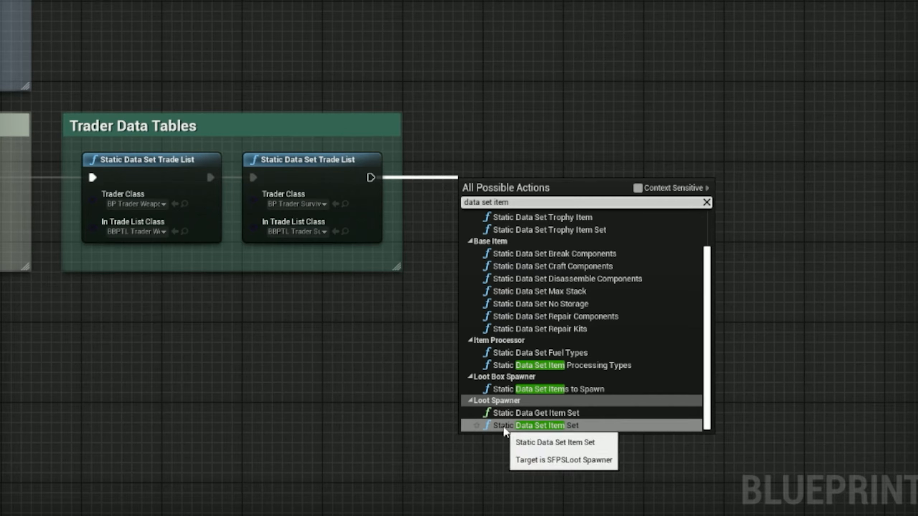
click(578, 426)
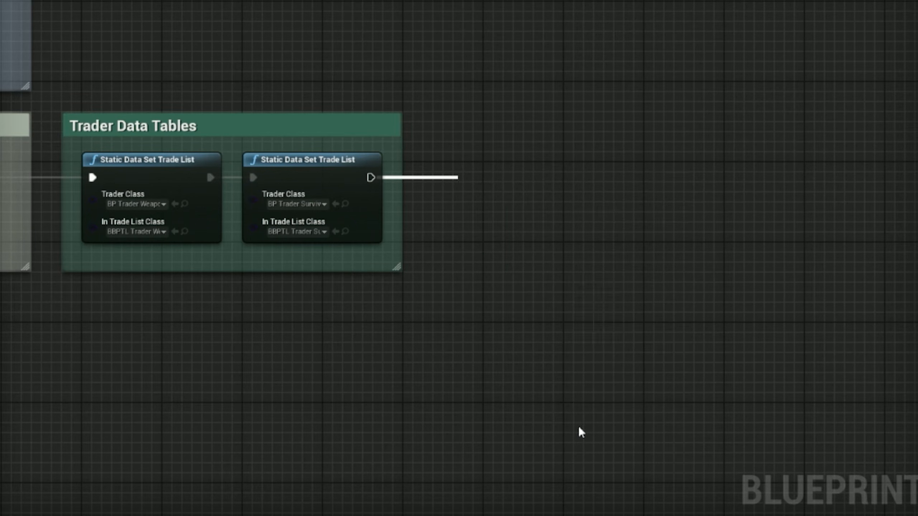
mouse_move(484, 191)
mouse_down()
mouse_move(476, 173)
mouse_move(487, 174)
mouse_up()
Step: Set the Static Data Set Item Set node's Class to LS_weapon_snip_epic and align it with the trade list nodes
click(504, 205)
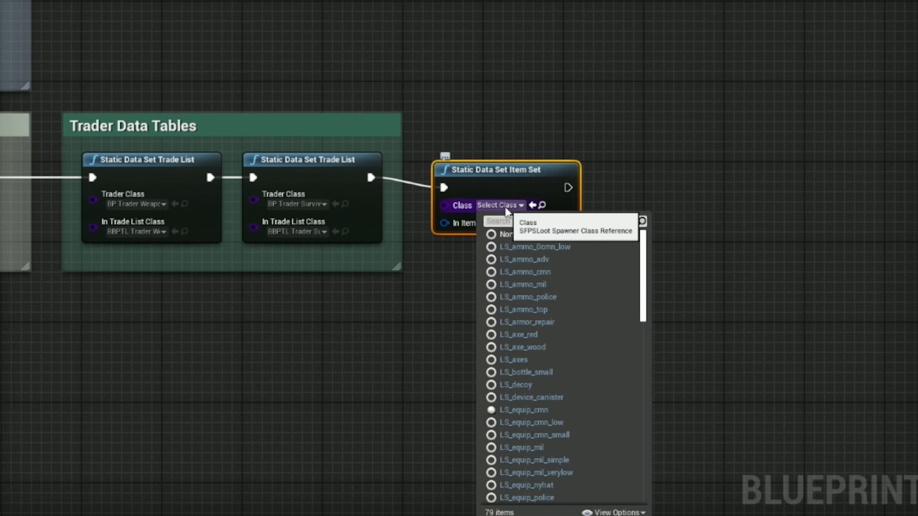
text(snip)
click(560, 259)
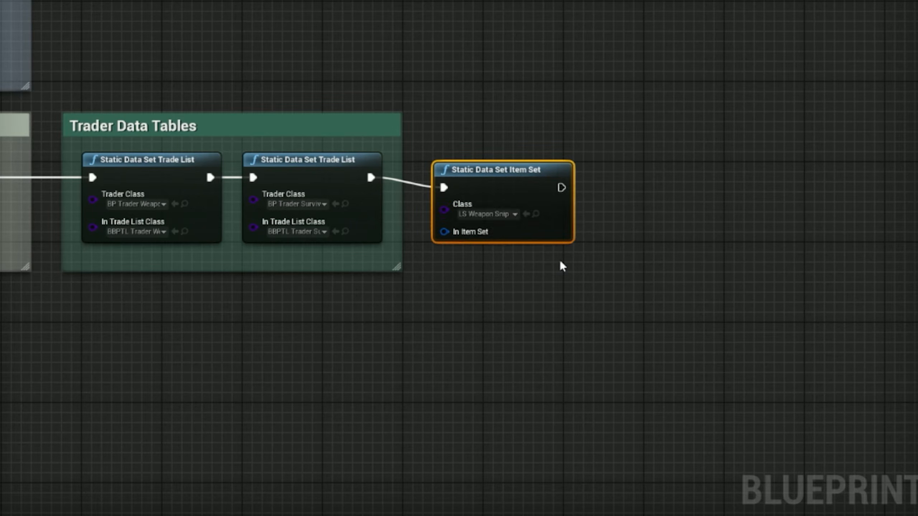
drag(493, 173, 483, 162)
click(445, 271)
right_drag(445, 271, 445, 265)
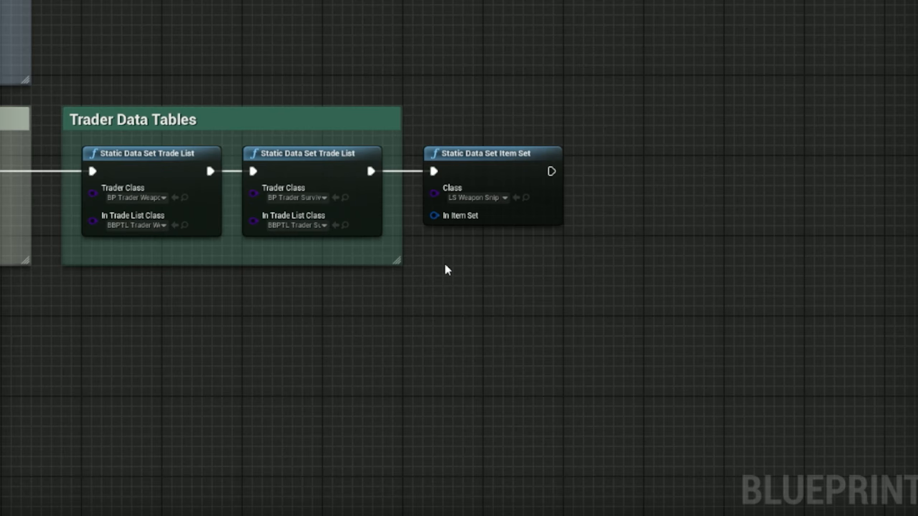
Step: Add a Make SFPSItemSetStruct node feeding the Static Data Set Item Set node's In Item Set and place it below the Trader Data Tables group
drag(434, 215, 399, 303)
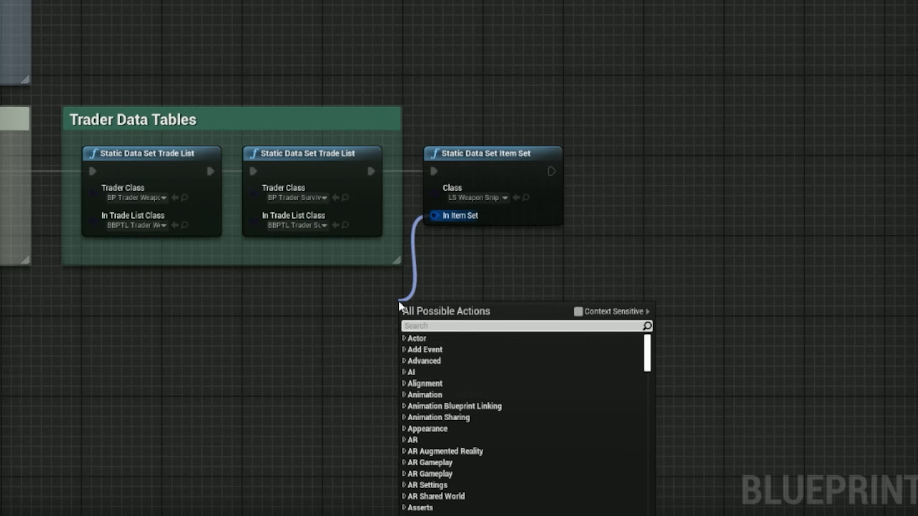
text(makesf)
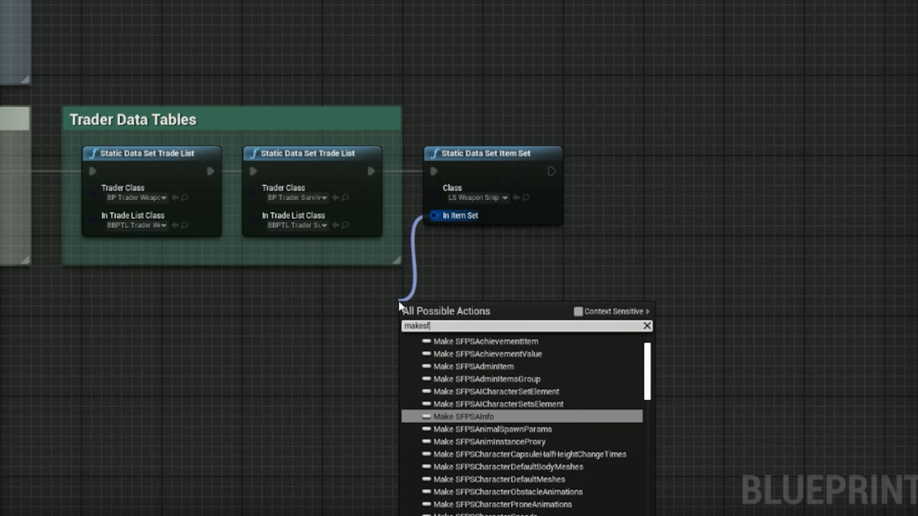
text(psitemset)
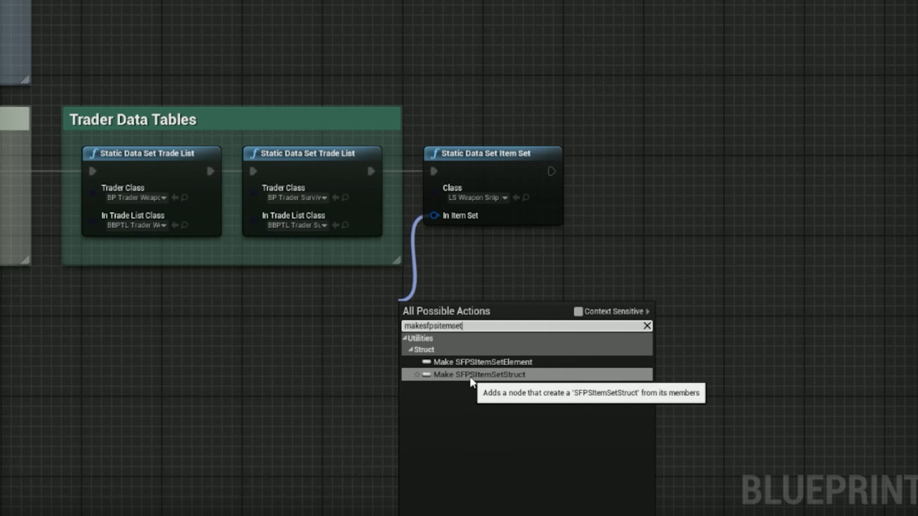
click(514, 377)
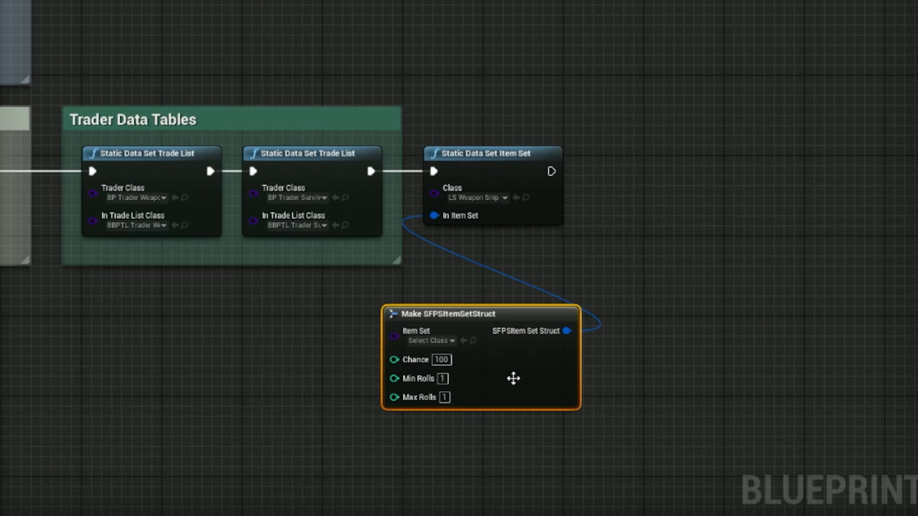
drag(504, 318, 351, 299)
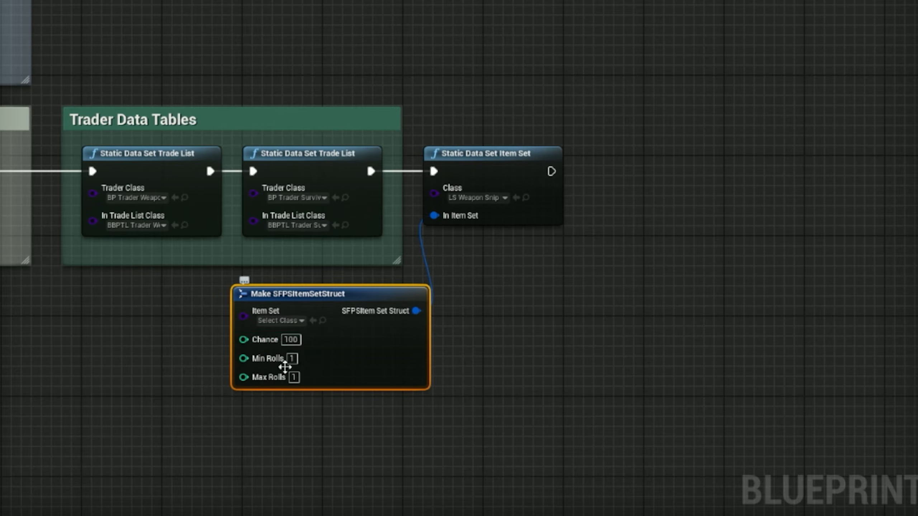
click(394, 403)
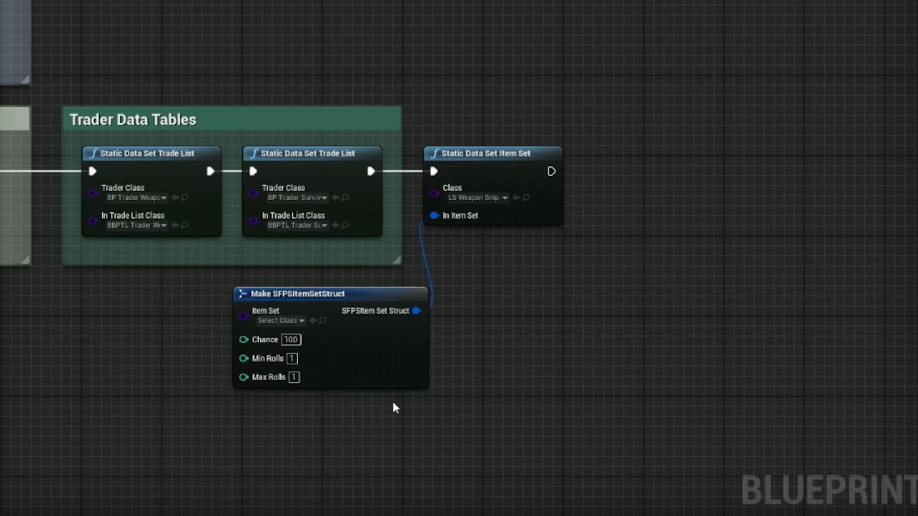
Step: Set the Make SFPSItemSetStruct node's Item Set to BBPIS_LS_weapon_snip_epic and save the blueprint
click(291, 321)
text(epi)
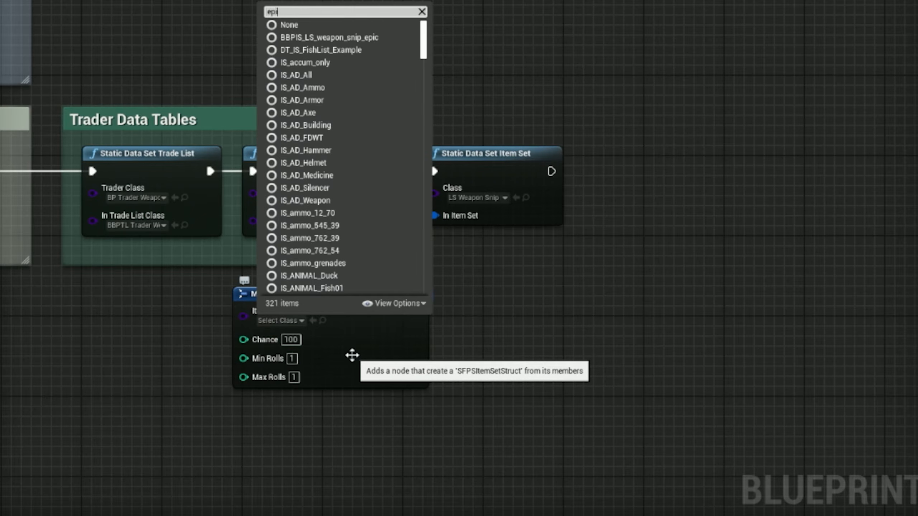
text(c)
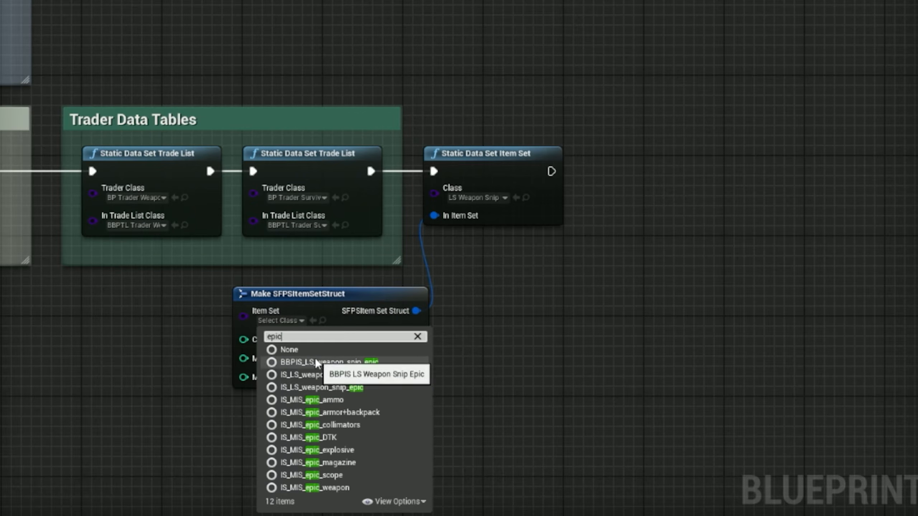
click(365, 363)
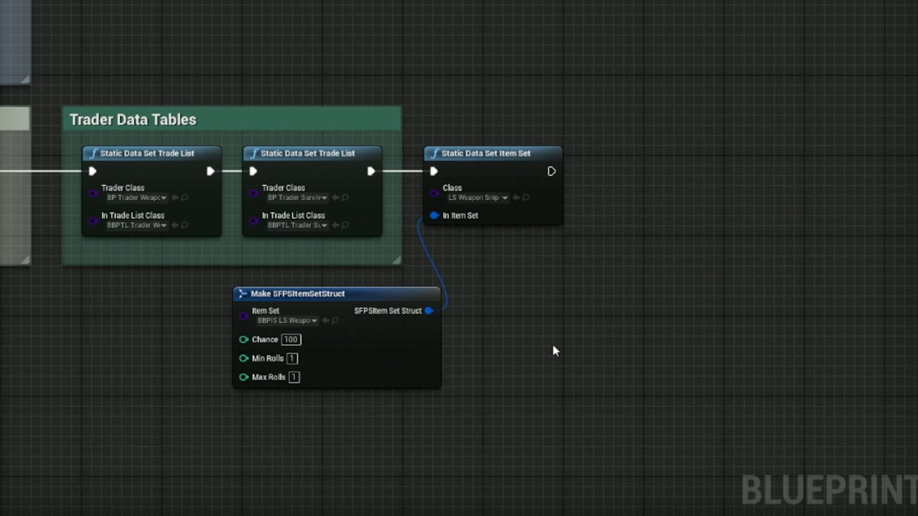
key(ctrl+s)
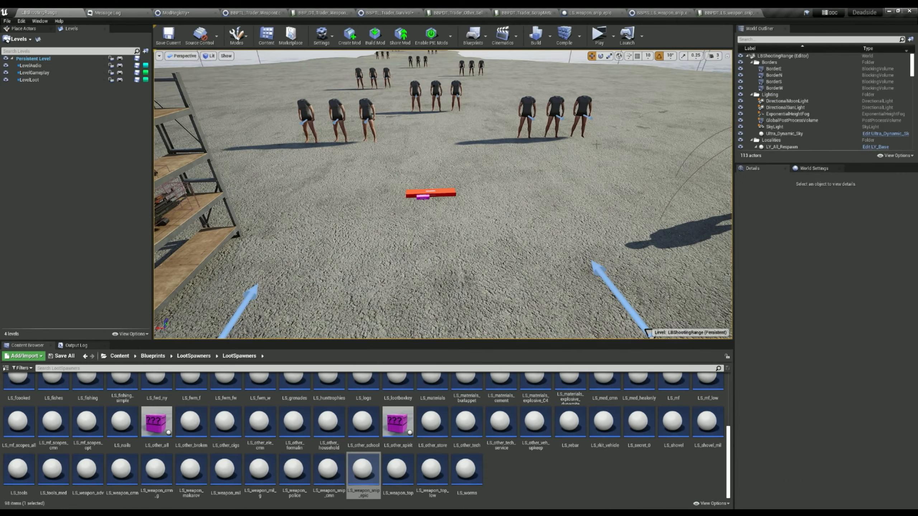
Step: Start a play preview of the level, run the chat command /sl and walk forward to test the loot spawner
click(598, 34)
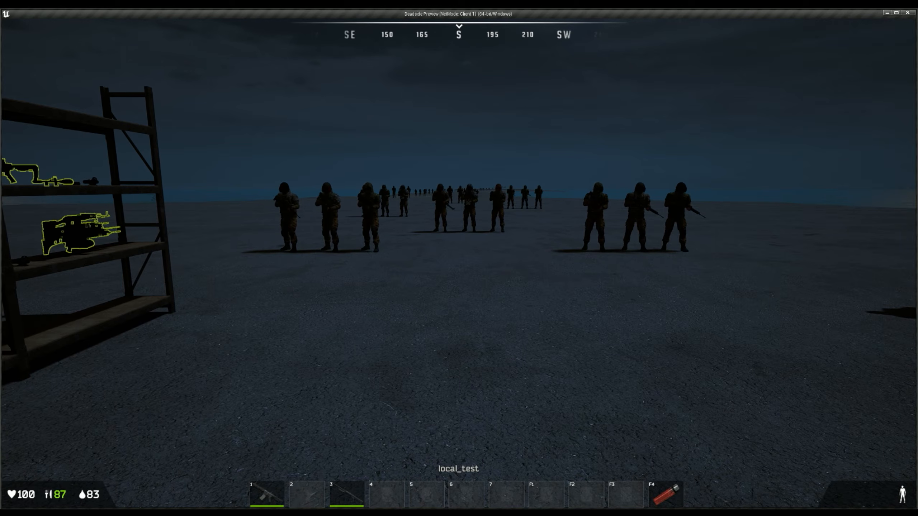
text(/)
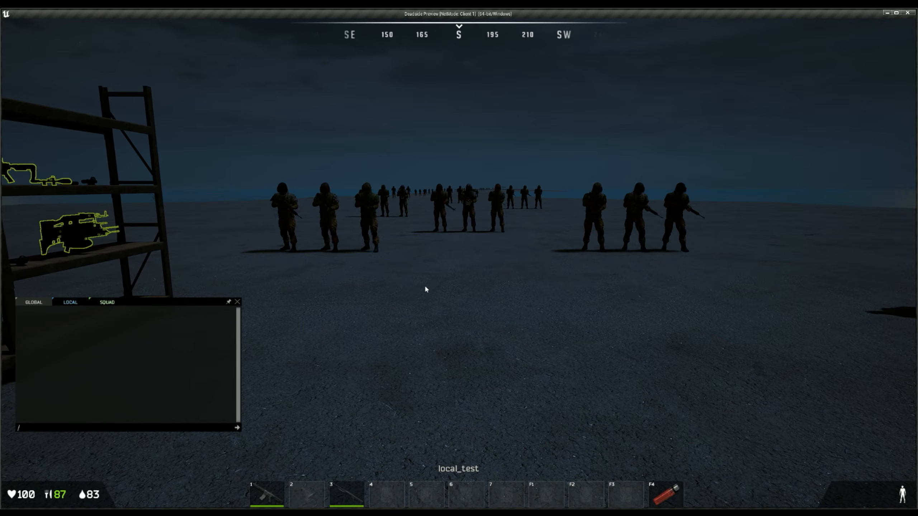
text(sl)
key(Return)
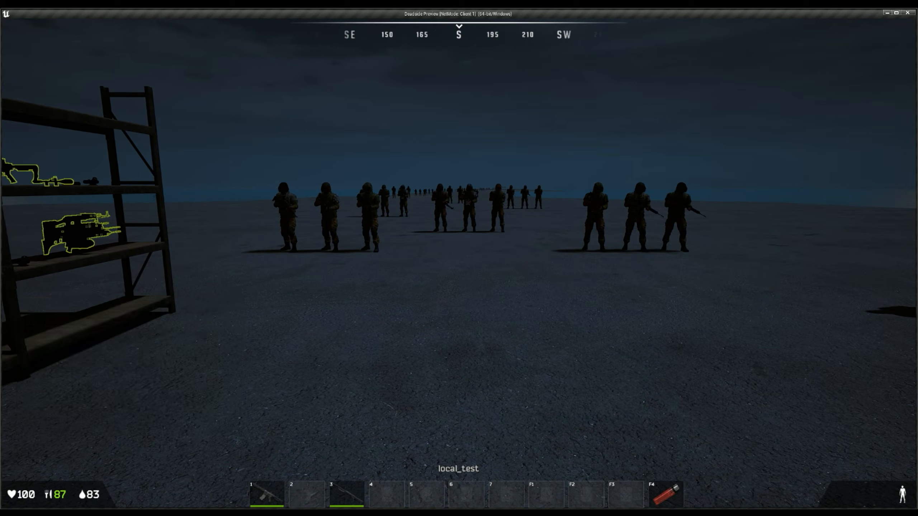
key(w)
key(w)
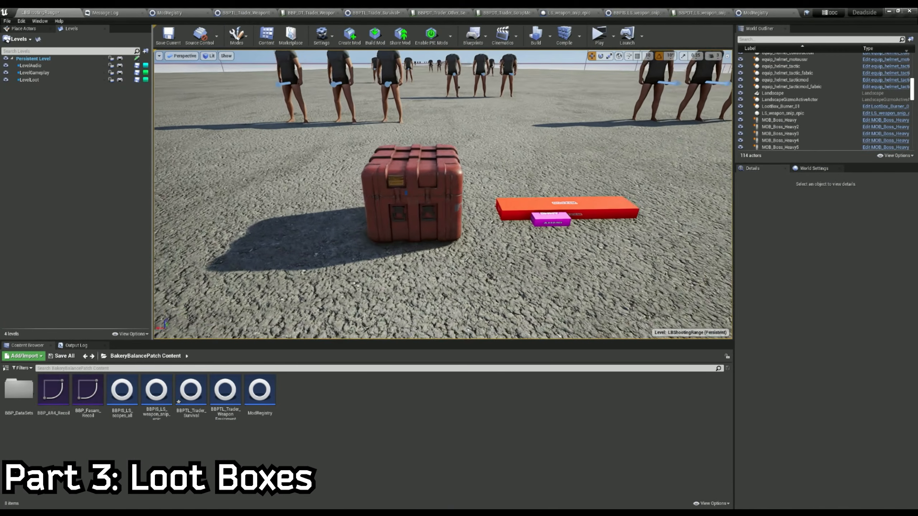
Step: Open the Reference Viewer for the red LootBox_Burner_01 crate in the level
right_drag(443, 195, 405, 136)
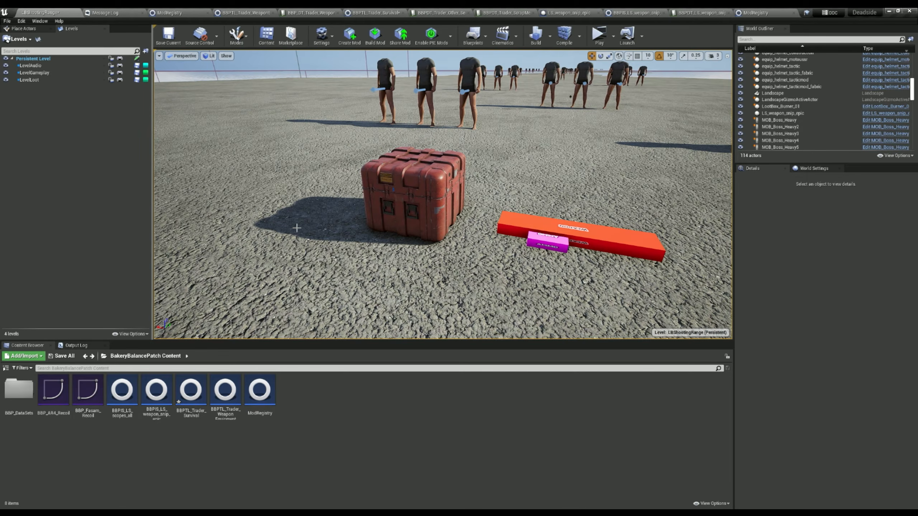
click(396, 196)
right_click(391, 194)
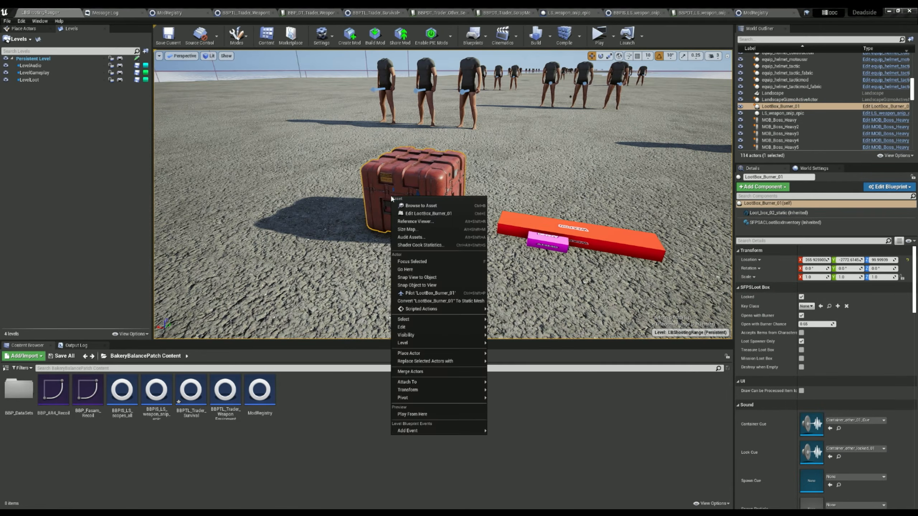
click(406, 220)
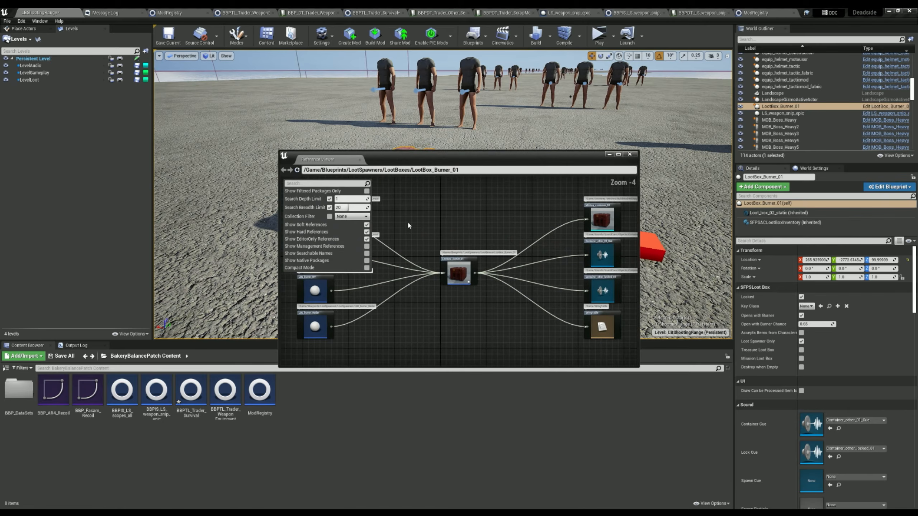
Step: Look through the spawners that reference LootBox_Burner_01 and re-center the reference graph on LBS_burner_Radar
scroll(394, 216, down, 1)
right_drag(384, 217, 556, 265)
scroll(444, 239, up, 1)
scroll(540, 260, up, 2)
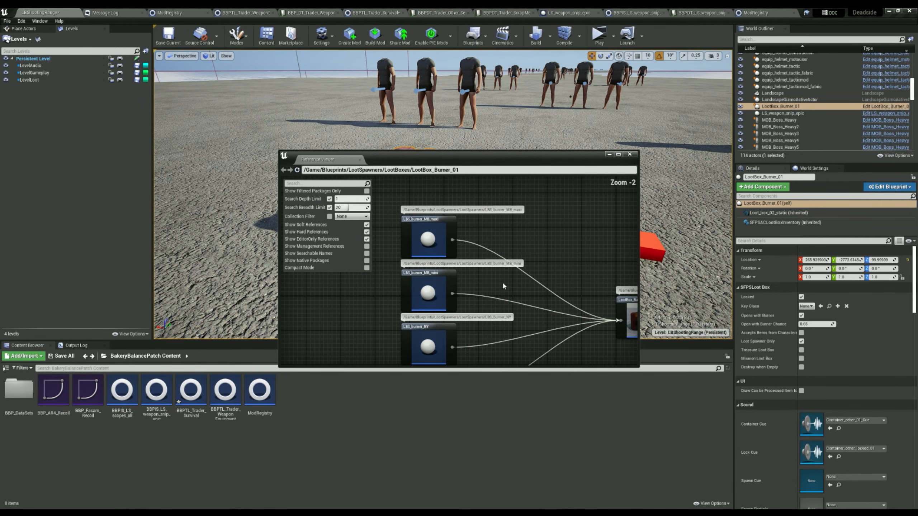
right_drag(501, 315, 498, 205)
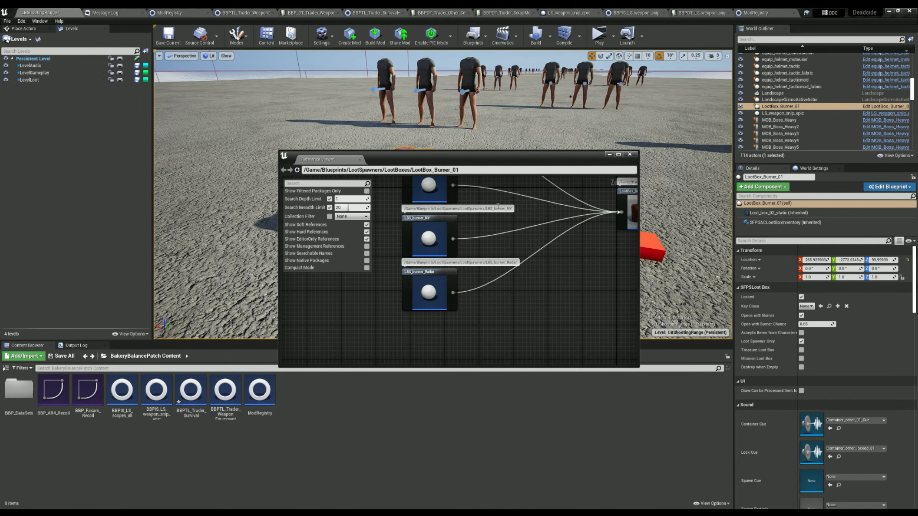
click(427, 280)
double_click(427, 280)
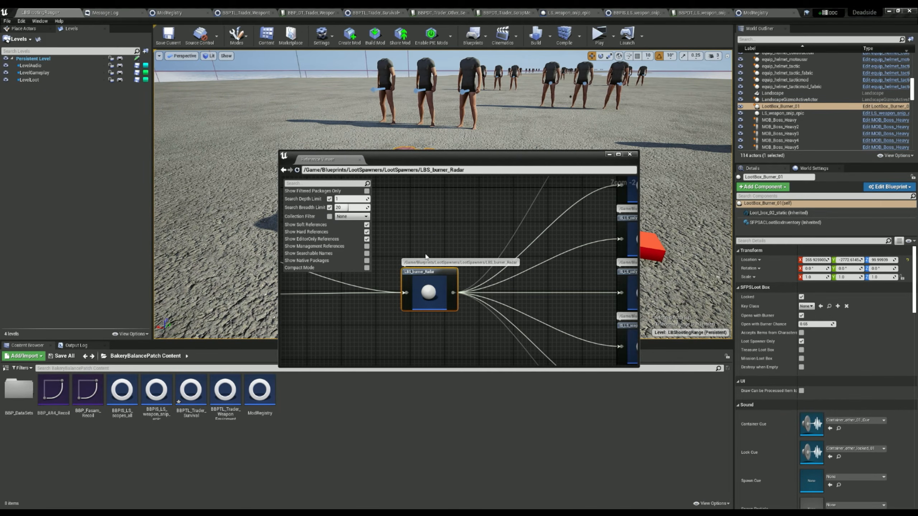
Step: Examine the maps that reference LBS_burner_Radar and the item sets it references
right_drag(414, 235, 613, 225)
scroll(434, 227, down, 4)
scroll(434, 227, up, 3)
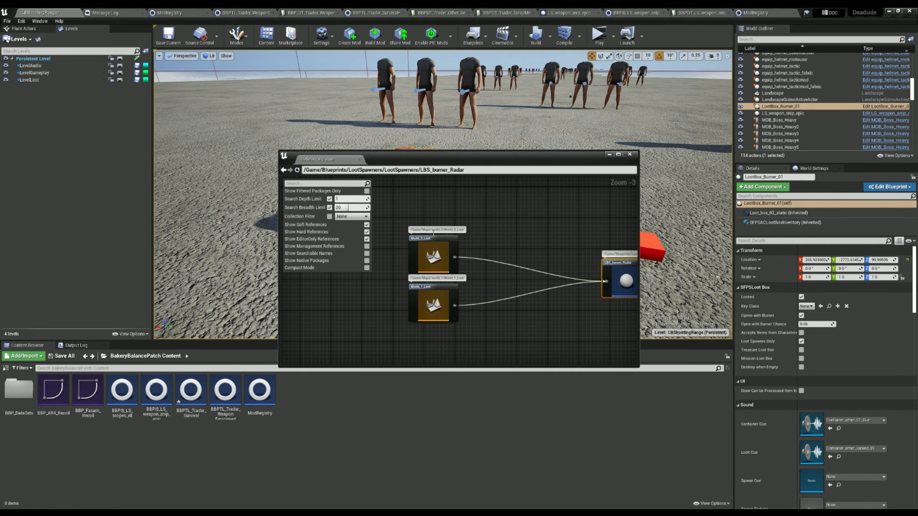
right_drag(613, 226, 360, 197)
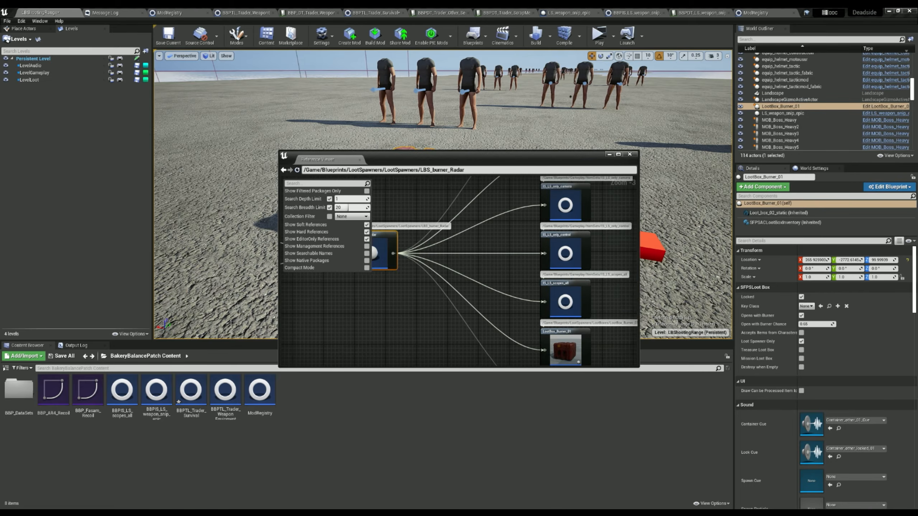
right_drag(488, 297, 386, 339)
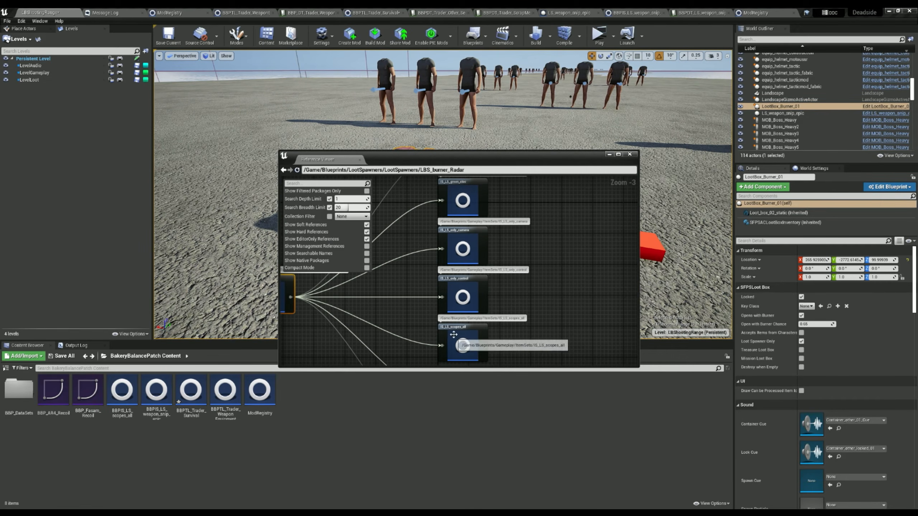
right_drag(400, 303, 389, 374)
right_drag(416, 321, 407, 261)
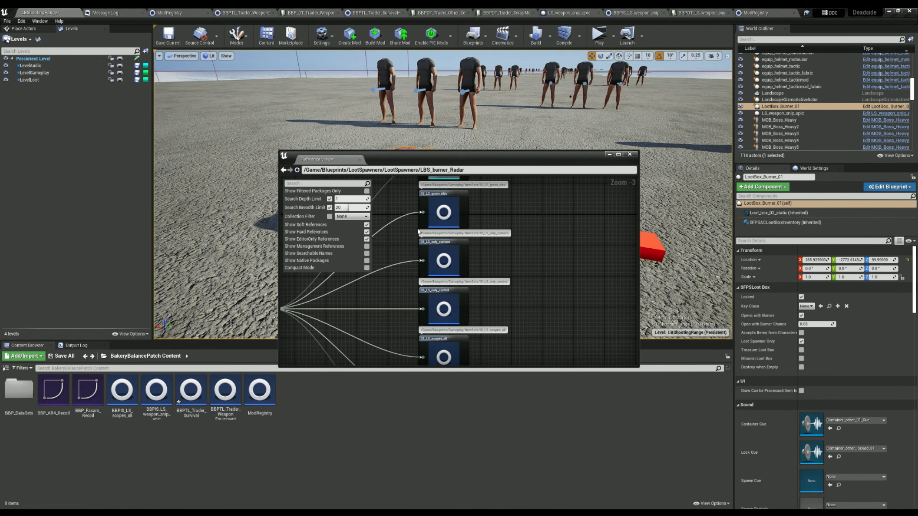
right_drag(402, 306, 407, 222)
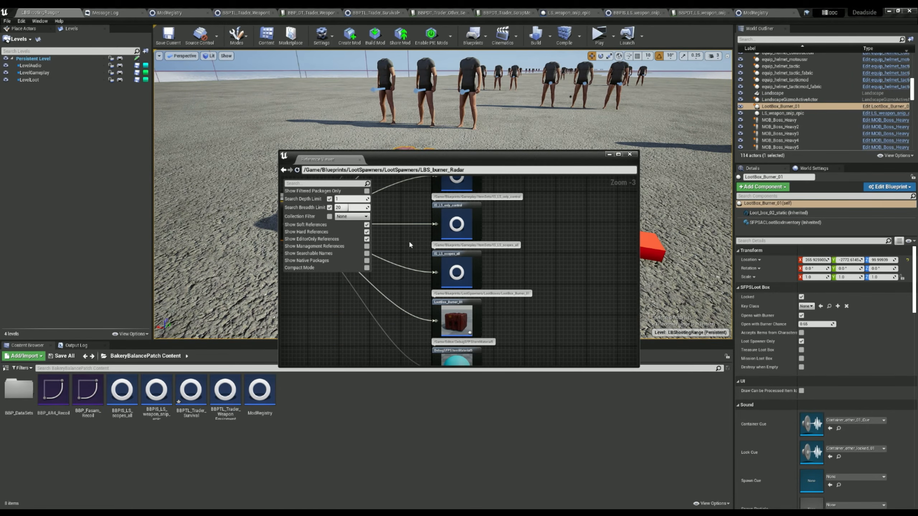
Step: Locate the IS_LS_scopes_all item set asset from the reference graph and paste a copy of it into the BakeryBalancePatch Content folder
click(454, 265)
right_click(455, 266)
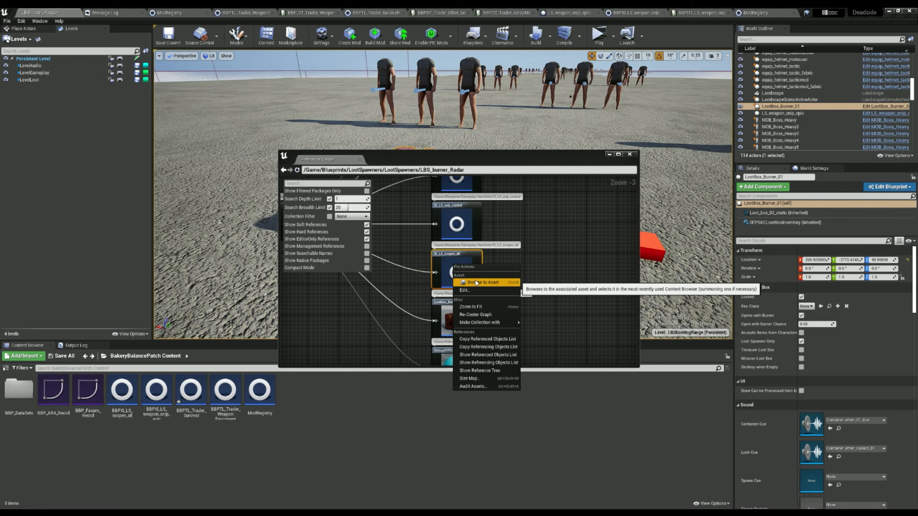
click(474, 282)
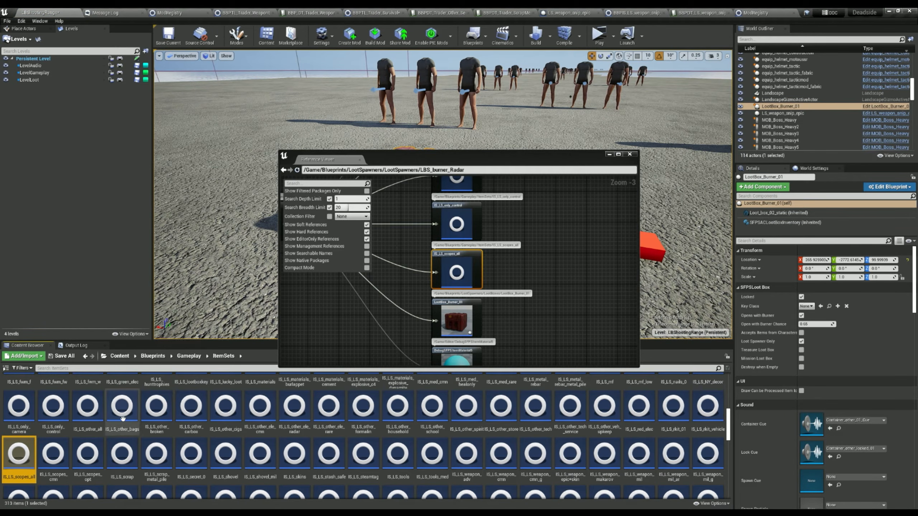
click(85, 356)
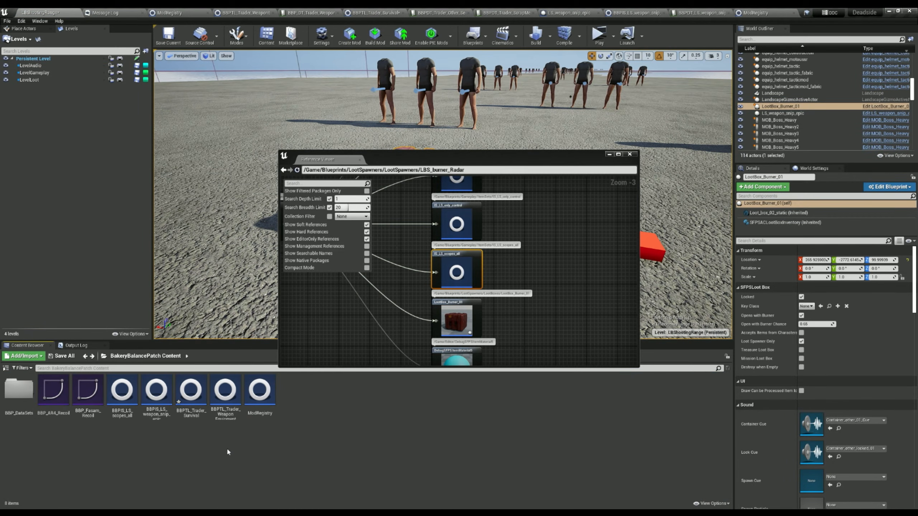
key(ctrl+v)
click(281, 415)
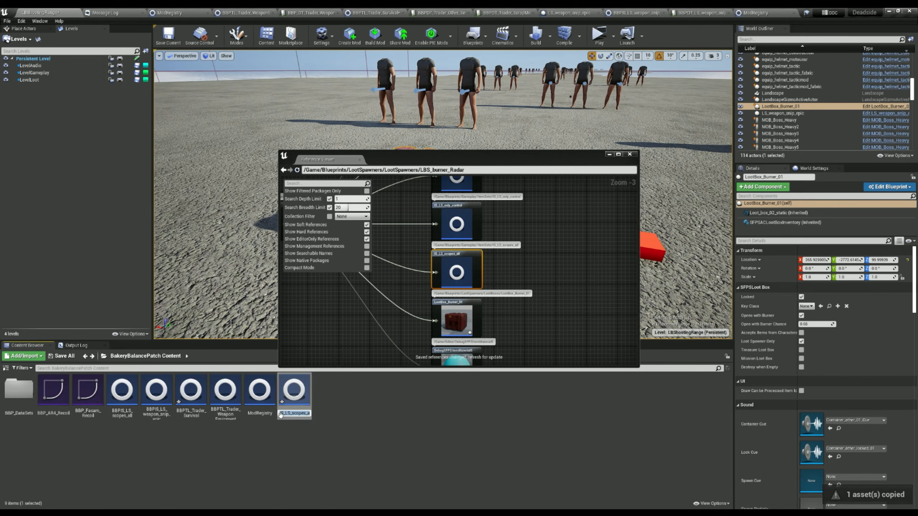
key(Return)
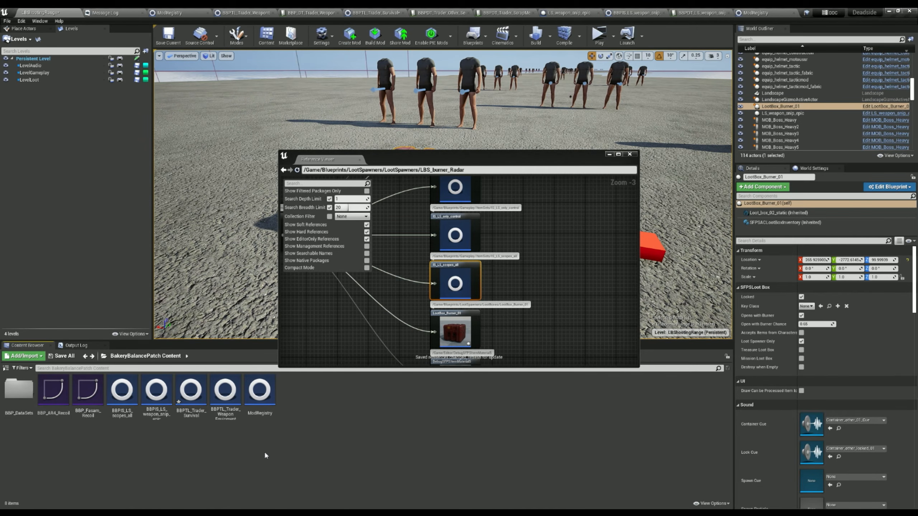
Step: Open the BBPIS_LS_scopes_all item set, locate its DT_LS_scopes_all data table and paste a copy into the BBP_DataSets folder
double_click(123, 408)
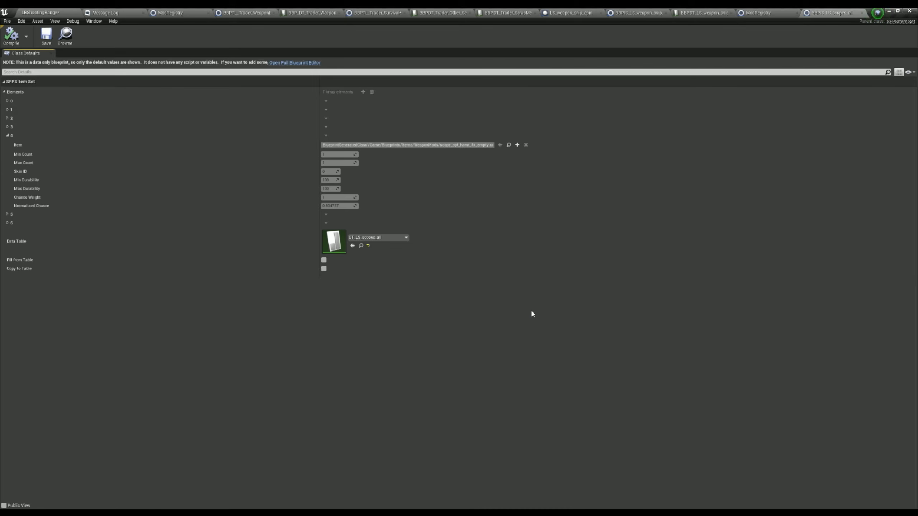
click(361, 246)
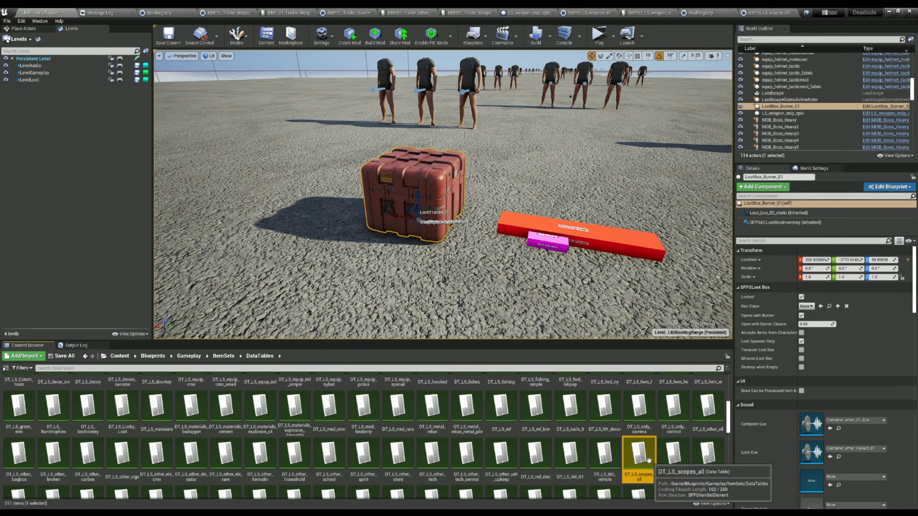
click(85, 356)
double_click(34, 405)
key(ctrl+v)
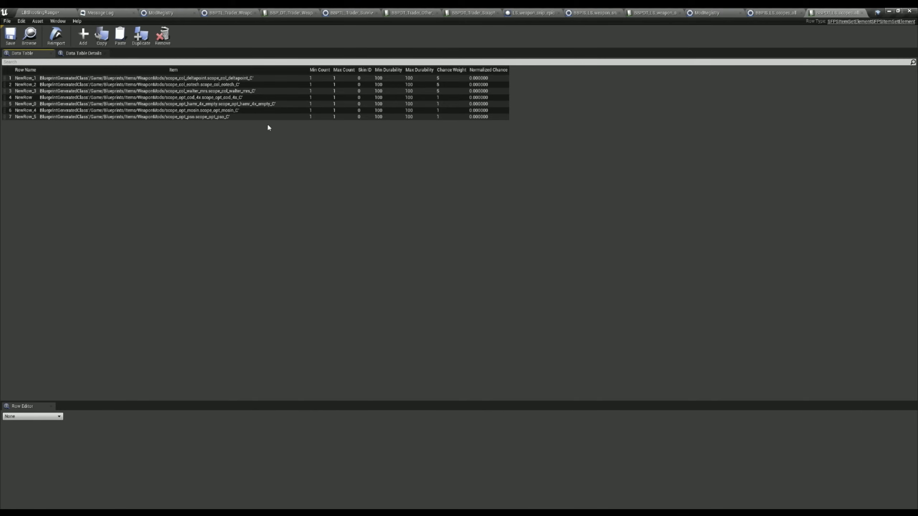
Step: Remove every row from the BBPDT_LS_scopes_all data table except the scope_opt_hamr_4x_empty entry
click(269, 117)
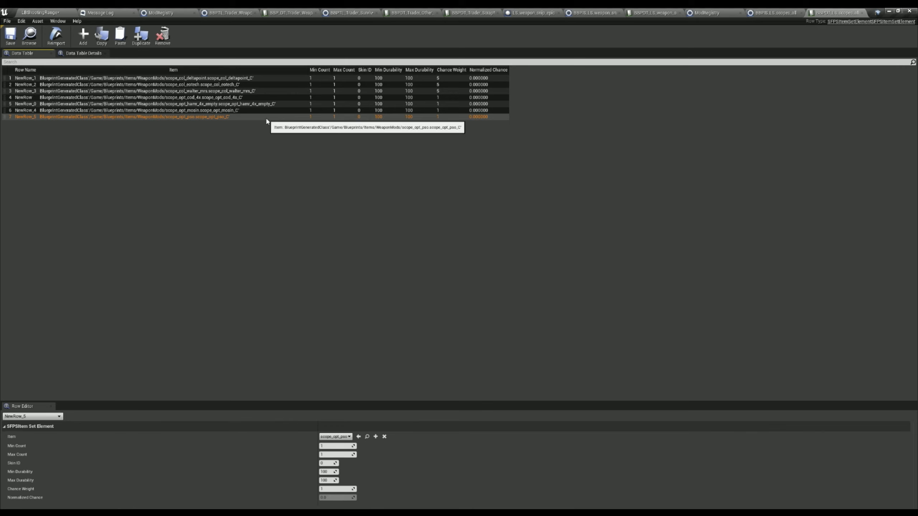
click(164, 38)
click(164, 38)
click(219, 98)
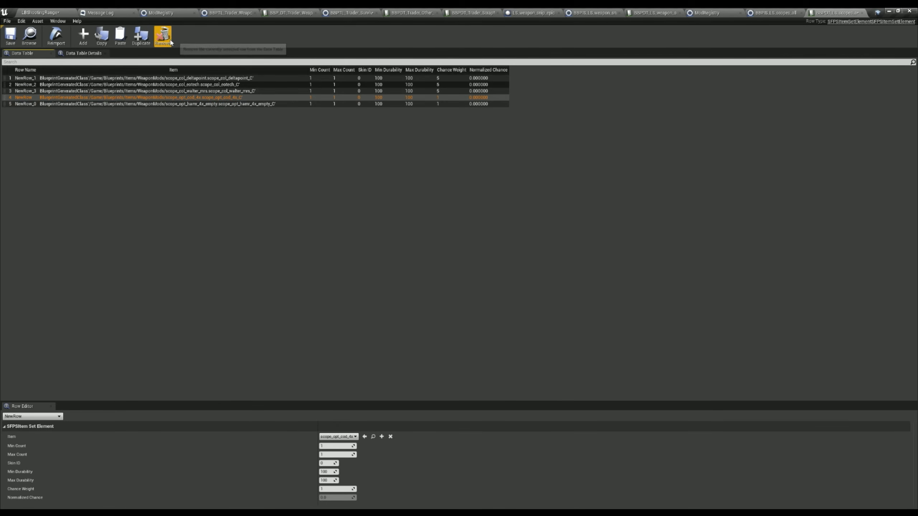
click(164, 38)
click(209, 91)
click(169, 42)
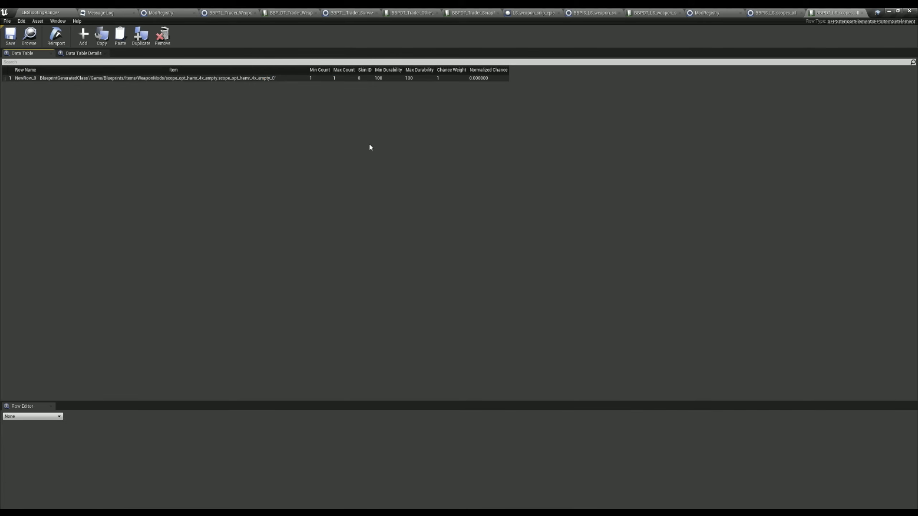
Step: Assign BBPDT_LS_scopes_all as the data table of the BBPIS_LS_scopes_all item set, then compile and save it
click(774, 14)
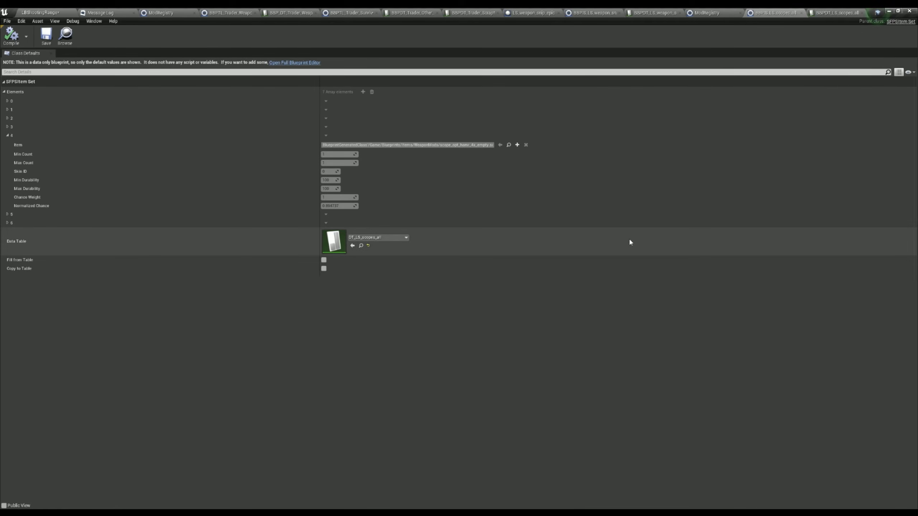
click(406, 238)
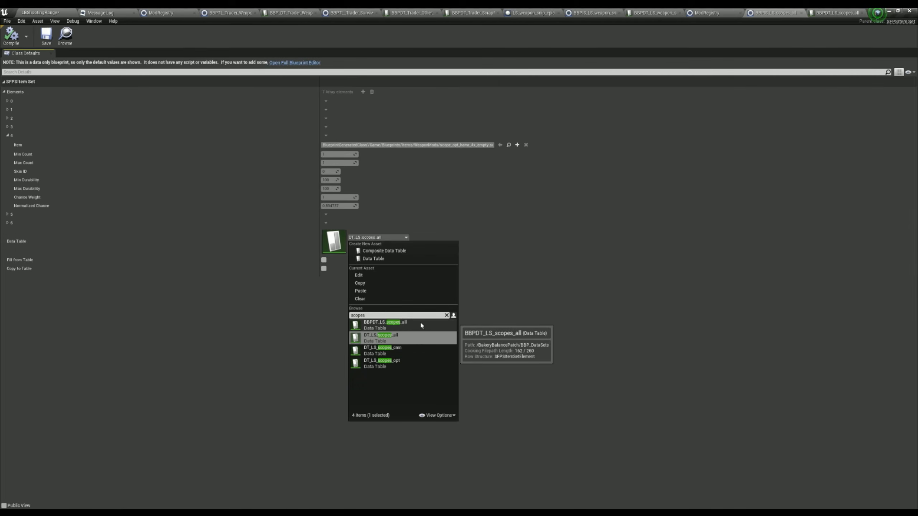
click(420, 322)
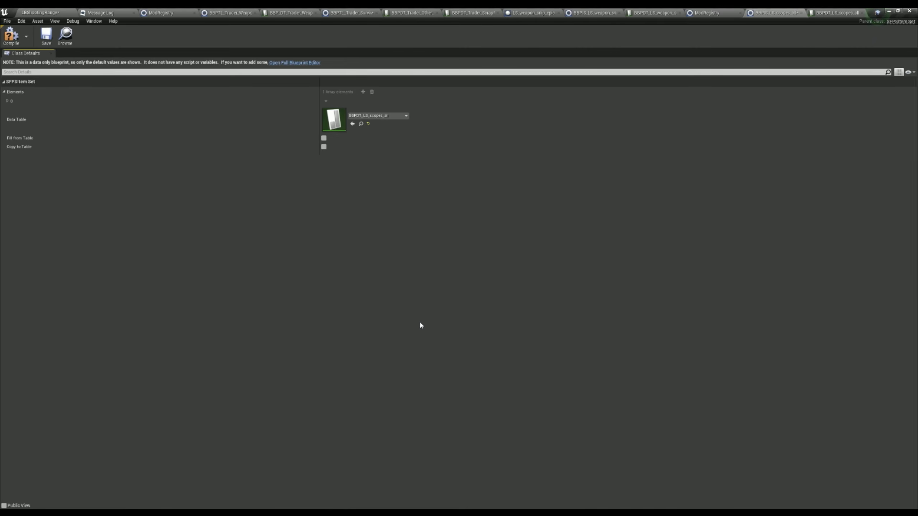
click(7, 101)
click(7, 101)
click(11, 35)
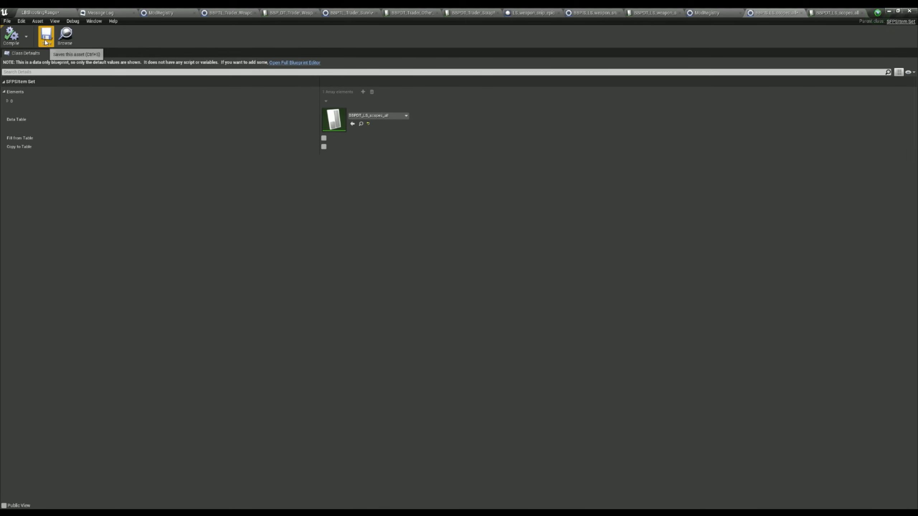
click(46, 34)
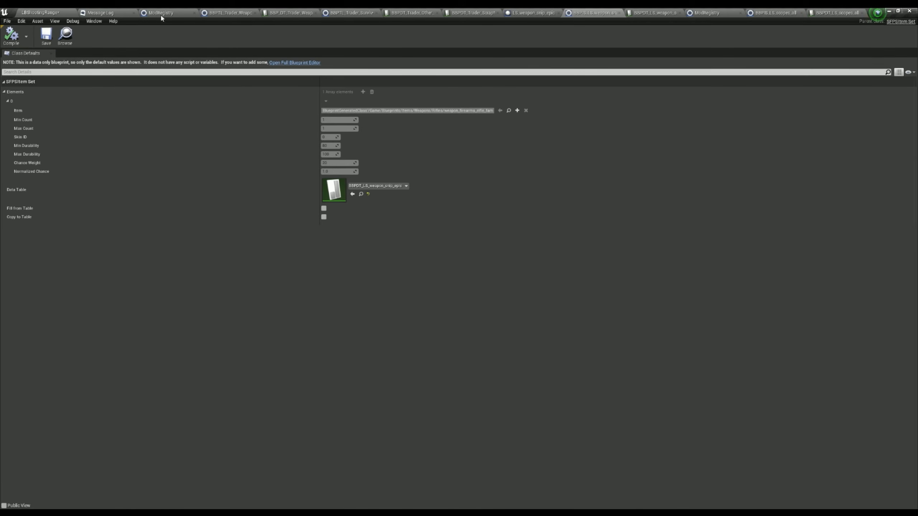
Step: In the ModRegistry graph, add a Static Data Set Items to Spawn node wired after Static Data Set Item Set and align it
click(162, 13)
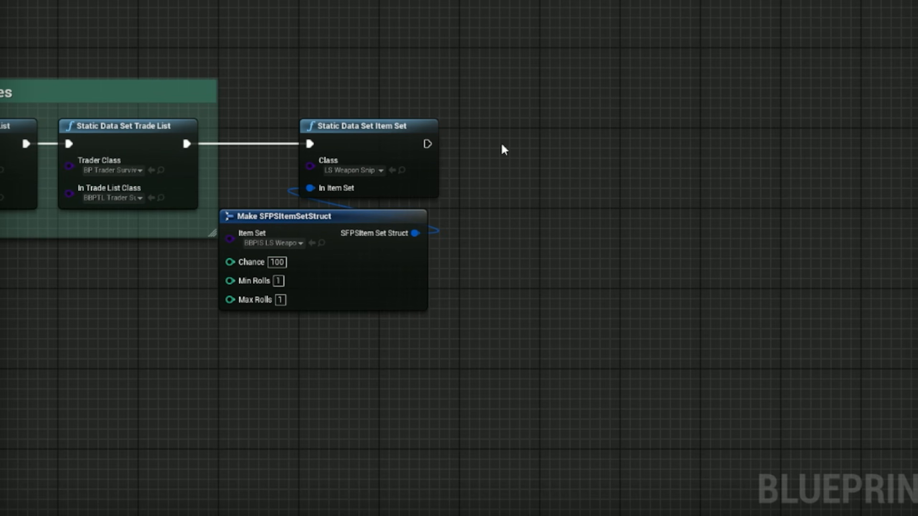
right_drag(479, 194, 427, 192)
drag(360, 141, 508, 142)
text(set)
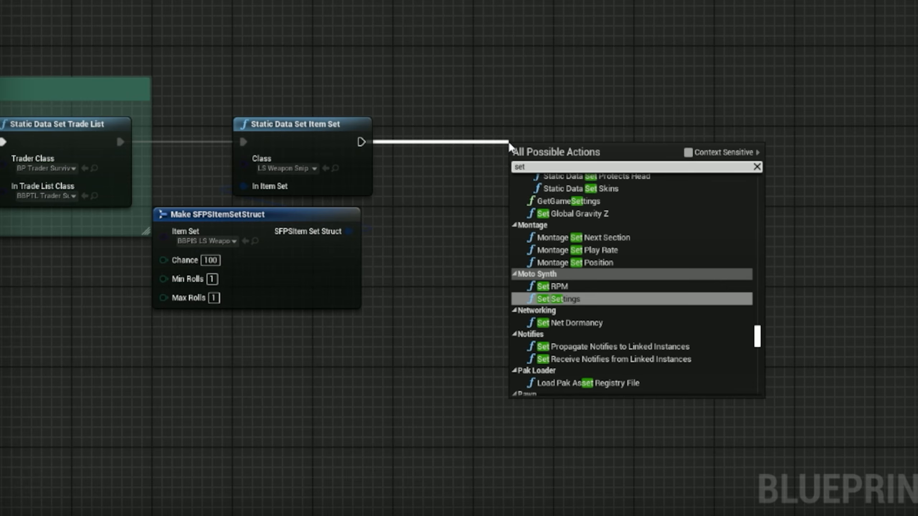
text(itemsto)
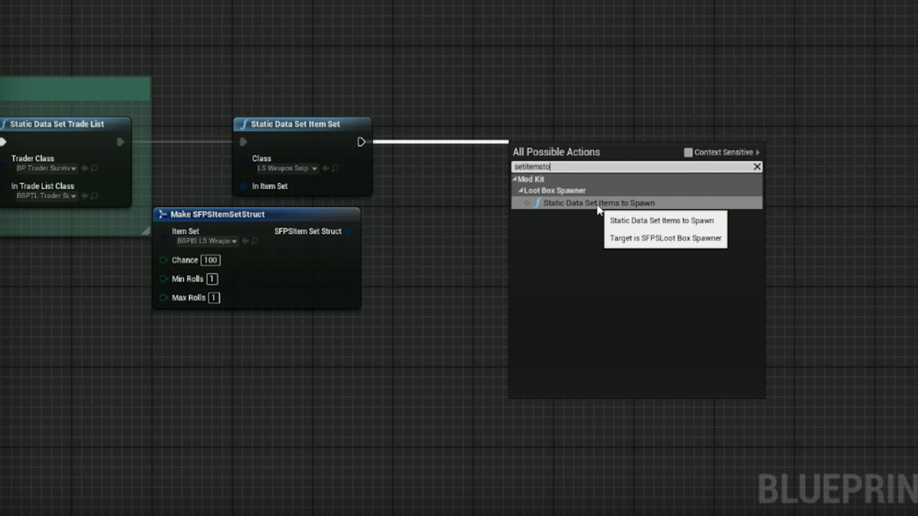
click(625, 205)
drag(585, 152, 538, 124)
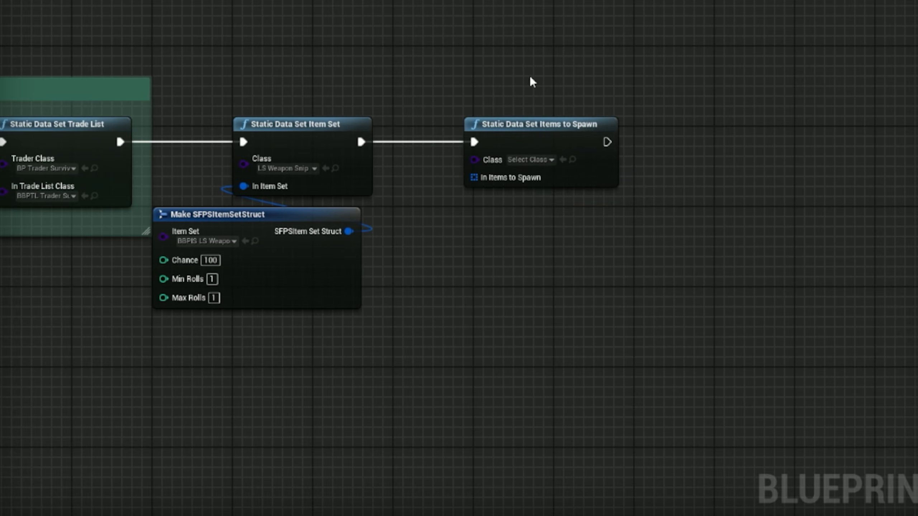
Step: Set the Items to Spawn node's class to LBS_burner_Radar and feed its In Items to Spawn input from a new Make Array node
click(547, 160)
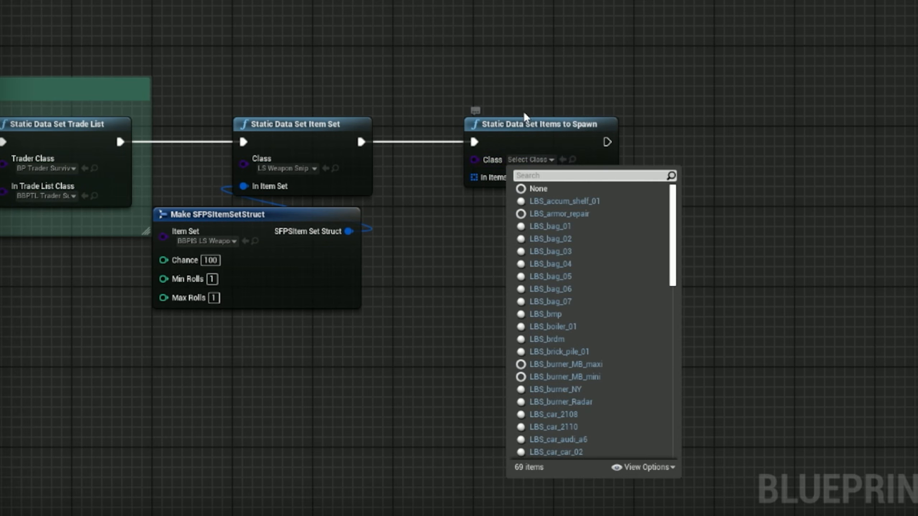
text(radar)
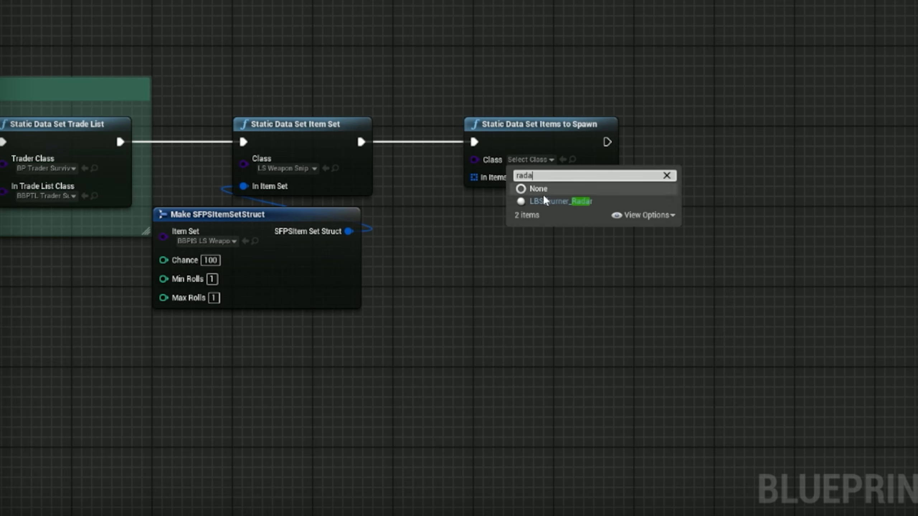
click(549, 201)
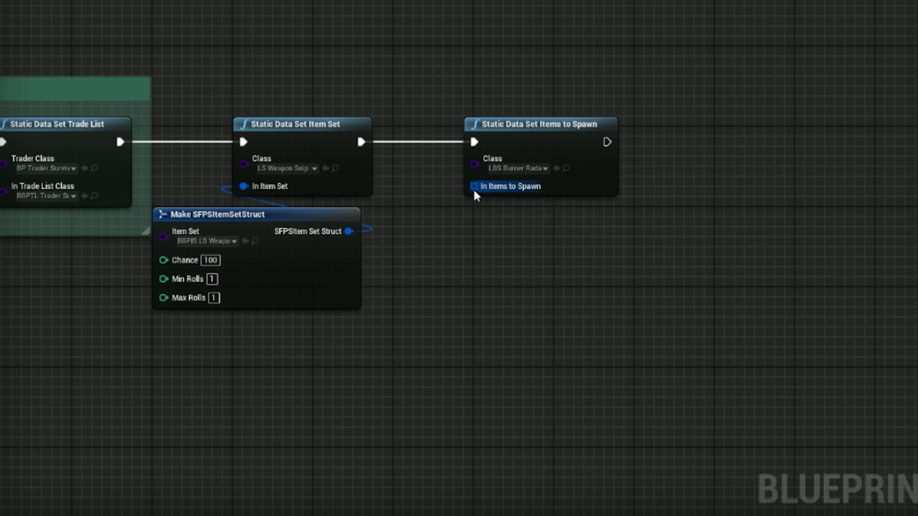
drag(474, 187, 456, 224)
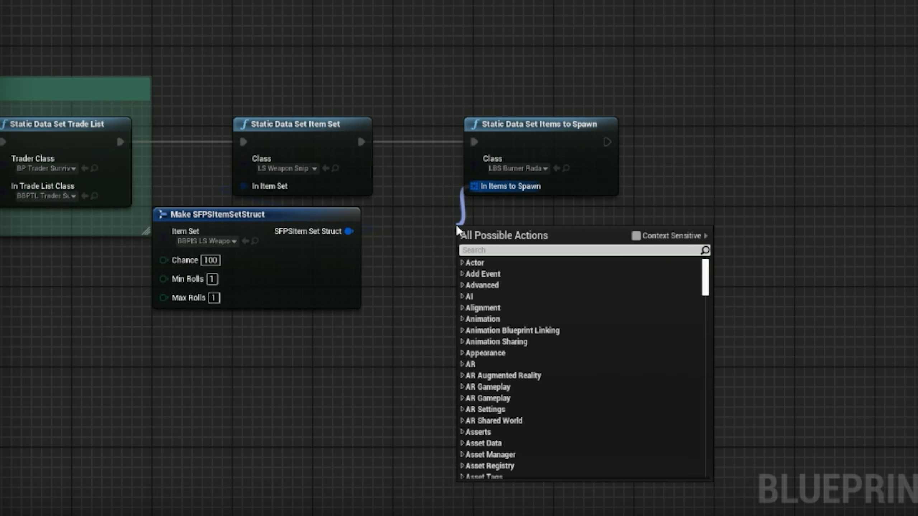
text(makearr)
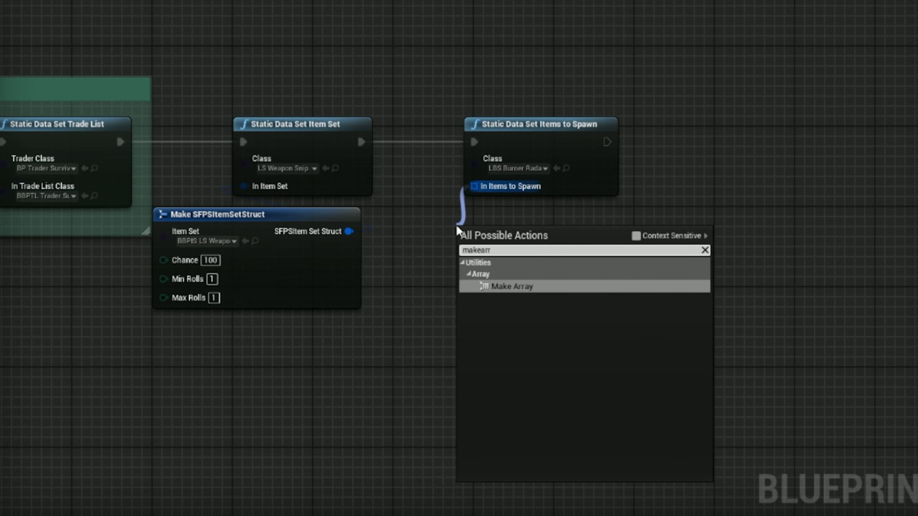
click(512, 288)
right_drag(511, 293, 587, 195)
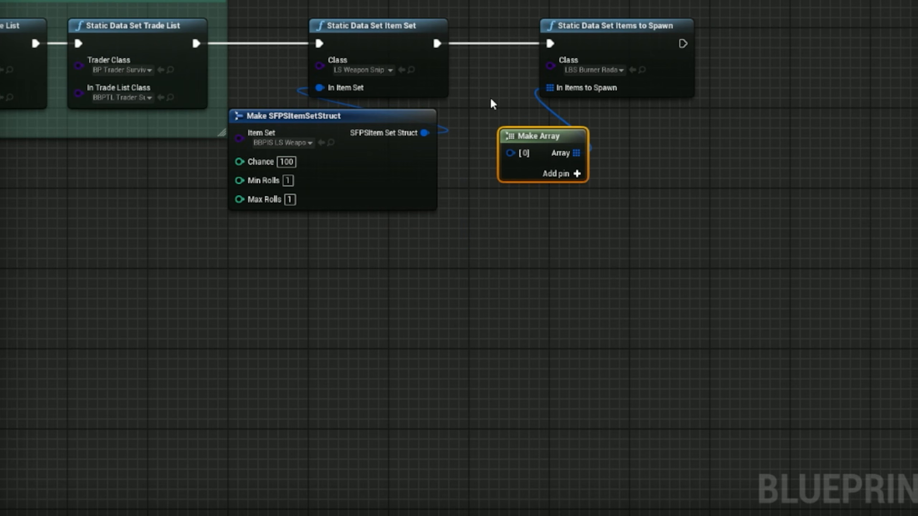
Step: Paste a copy of the Make SFPSItemSetStruct node below the original and set its Item Set to BBPIS_LS_scopes_all
click(309, 122)
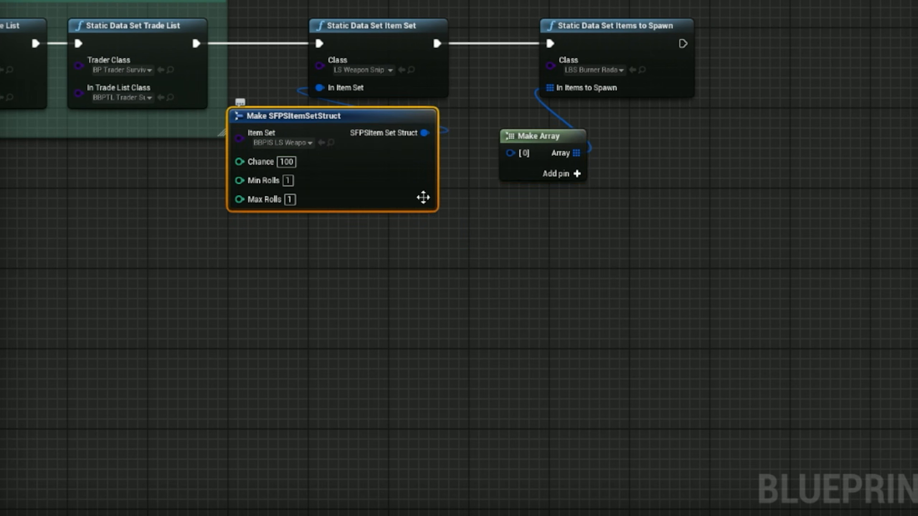
click(498, 272)
key(ctrl+v)
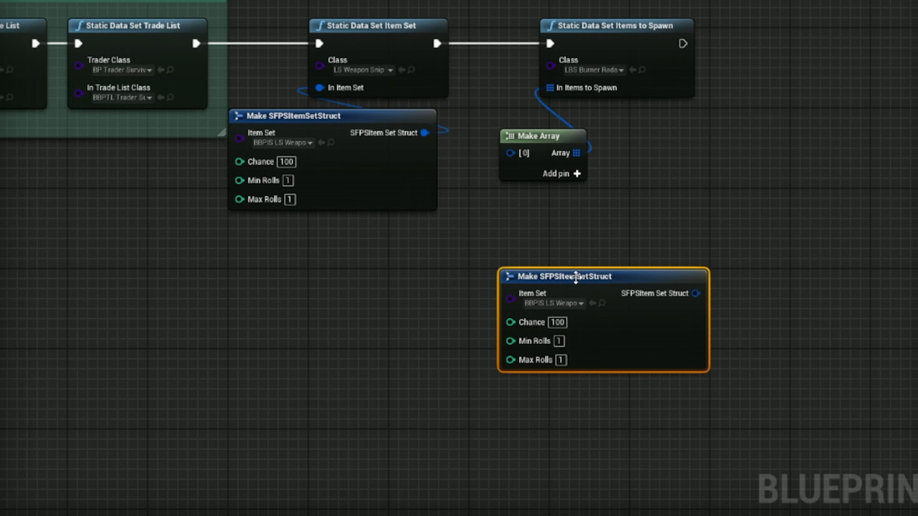
drag(575, 274, 426, 245)
click(416, 275)
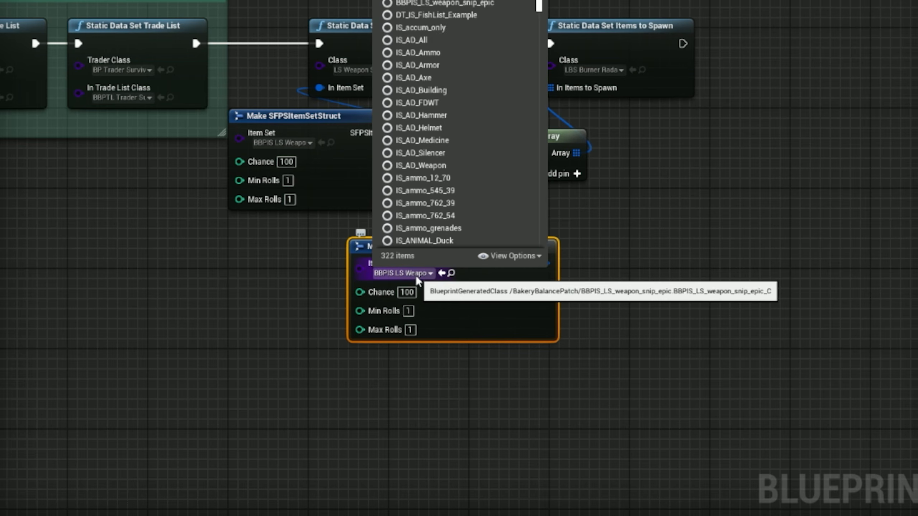
text(scope)
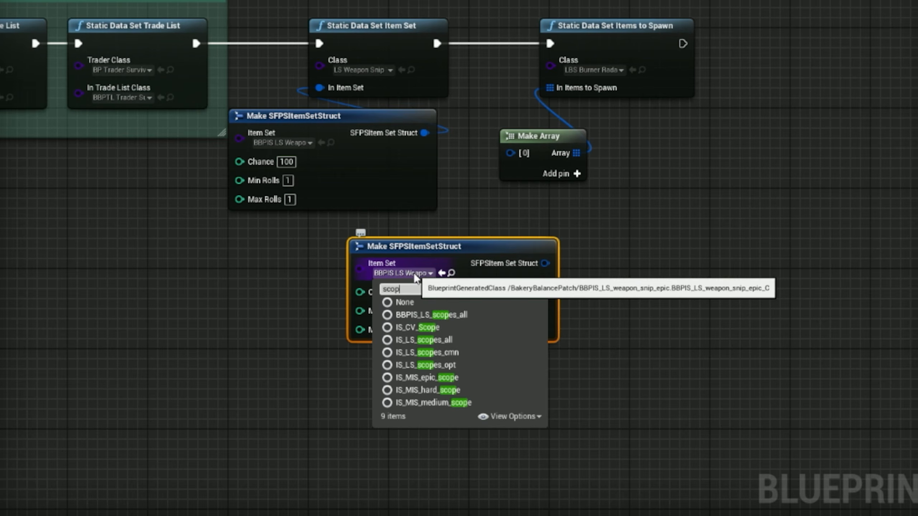
click(442, 316)
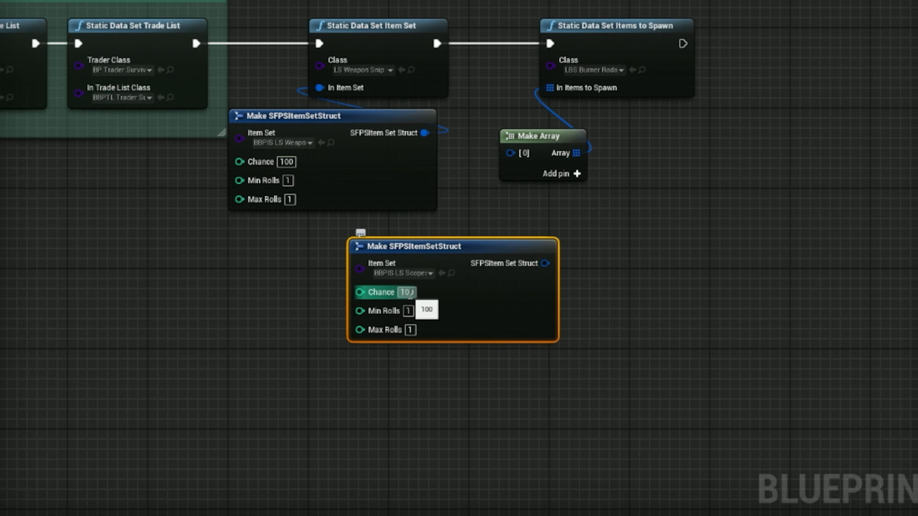
Step: Connect the scopes struct to the Make Array's [0] input, reposition the struct node and add a second array pin
drag(545, 263, 510, 153)
drag(506, 251, 396, 265)
click(474, 299)
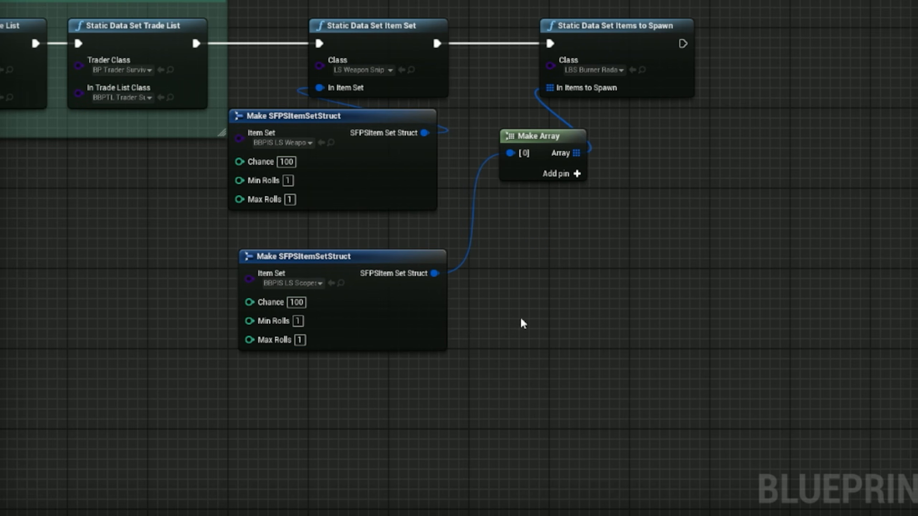
click(577, 174)
click(377, 264)
key(ctrl+c)
click(539, 400)
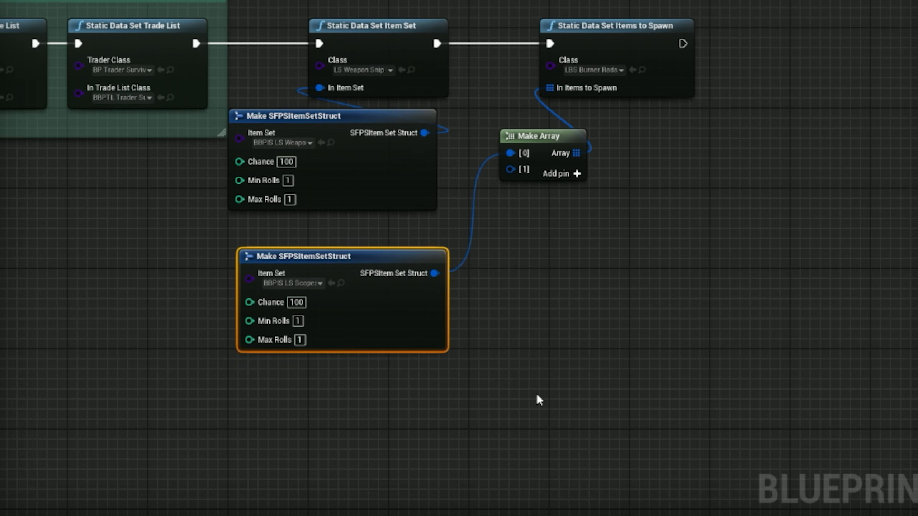
key(ctrl+v)
drag(610, 411, 299, 370)
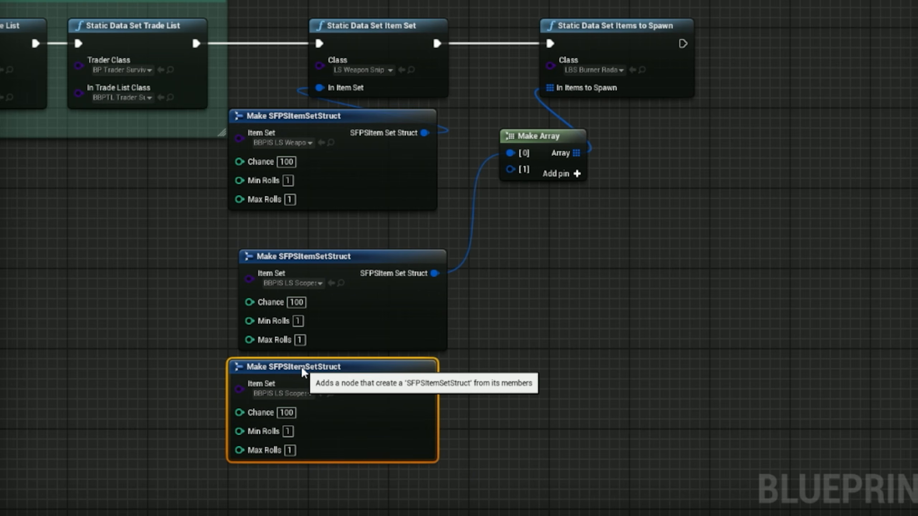
drag(425, 383, 510, 170)
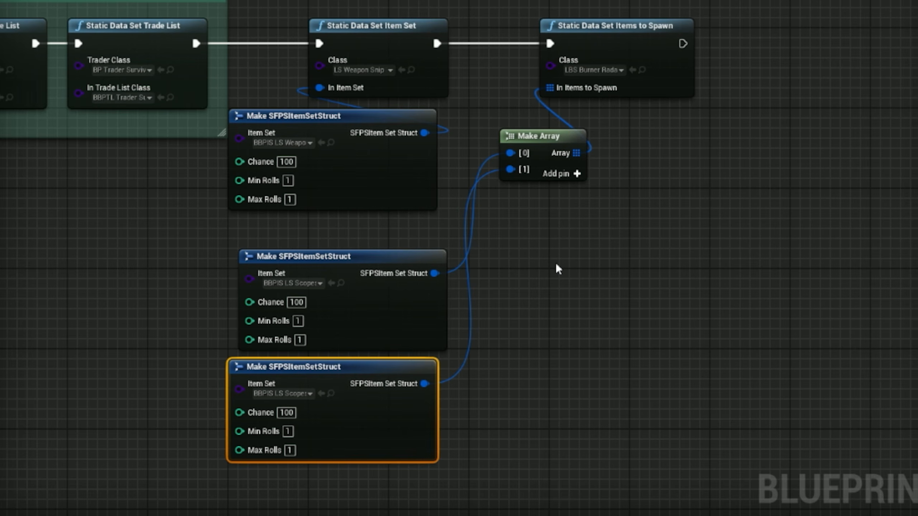
key(Delete)
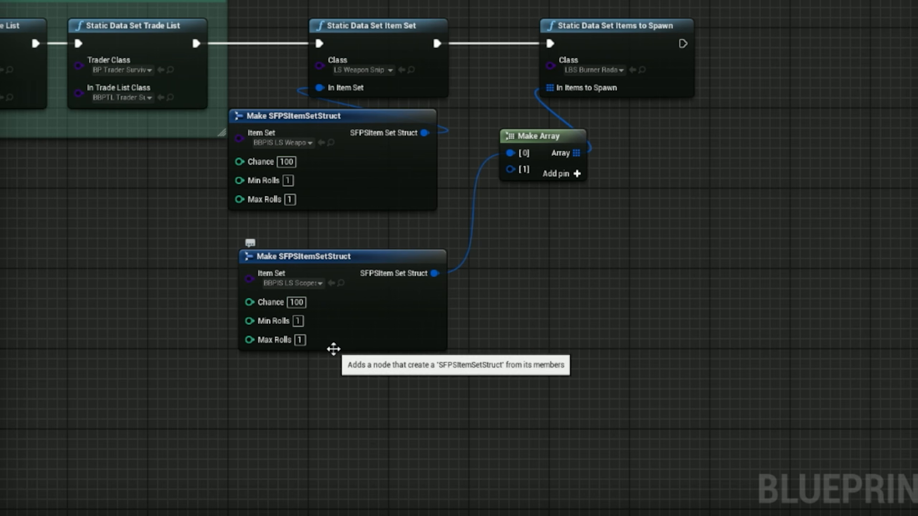
Step: Set the scopes item set struct's Min Rolls and Max Rolls to 3 and save ModRegistry
click(302, 322)
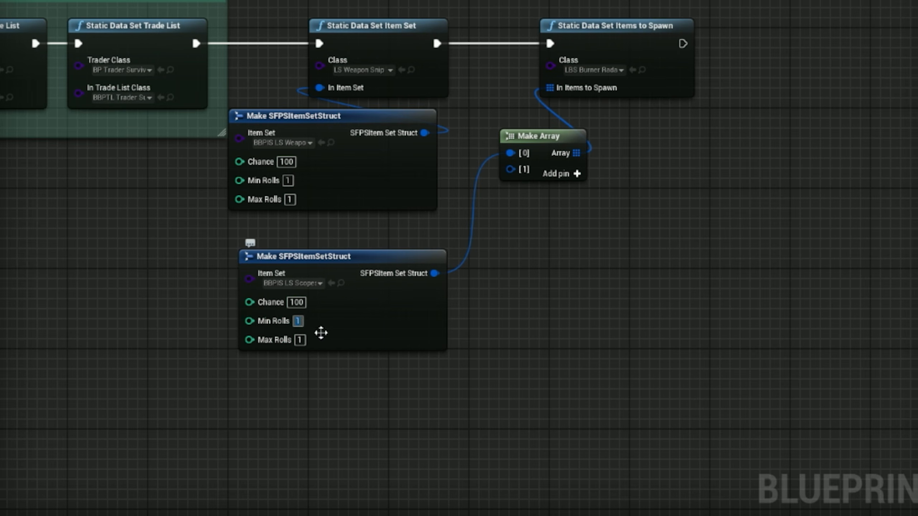
text(3)
click(303, 346)
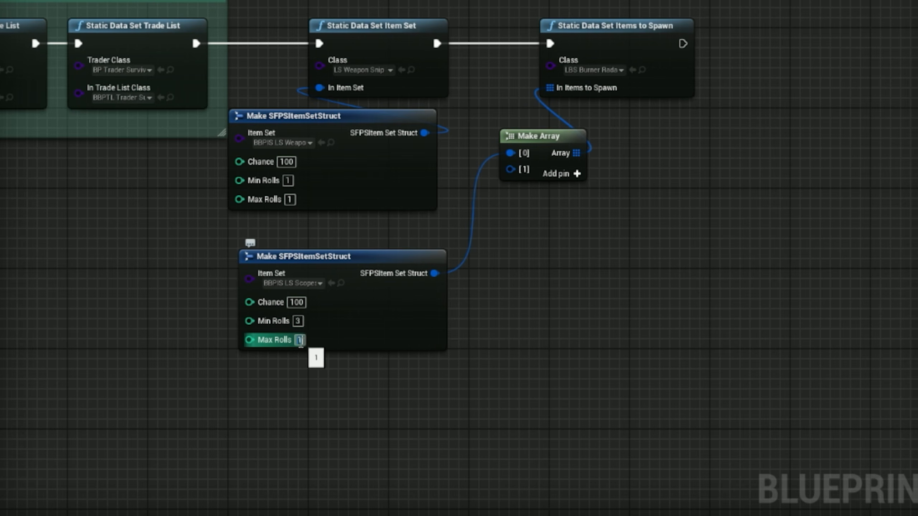
click(358, 341)
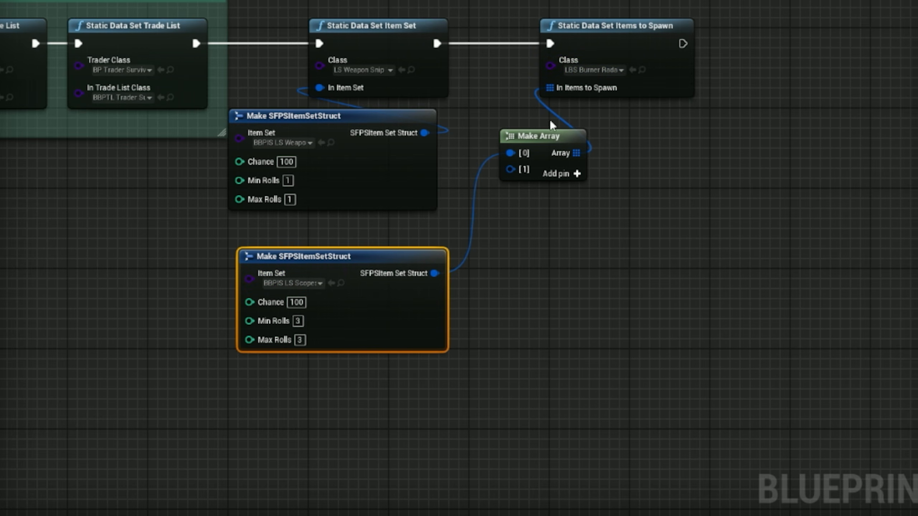
key(ctrl+s)
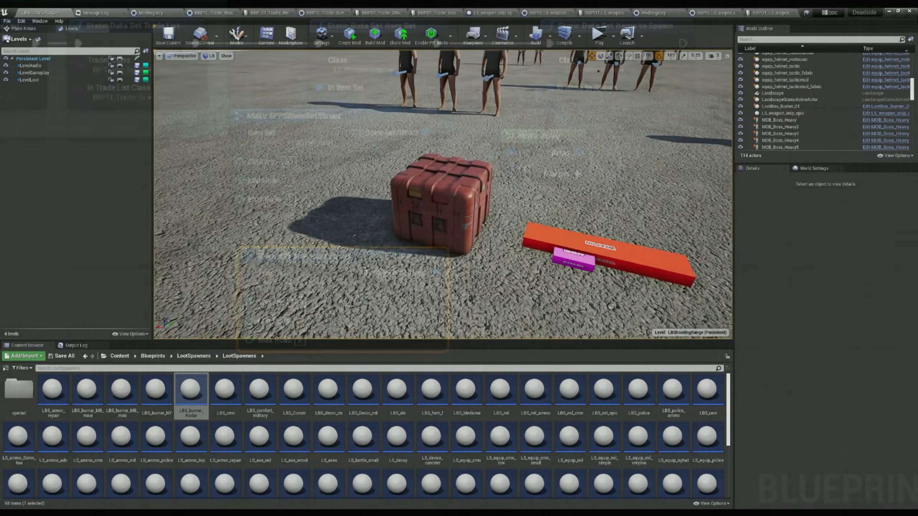
Step: Place an LBS_burner_Radar spawner in the level beside the red burner loot box
scroll(443, 195, down, 4)
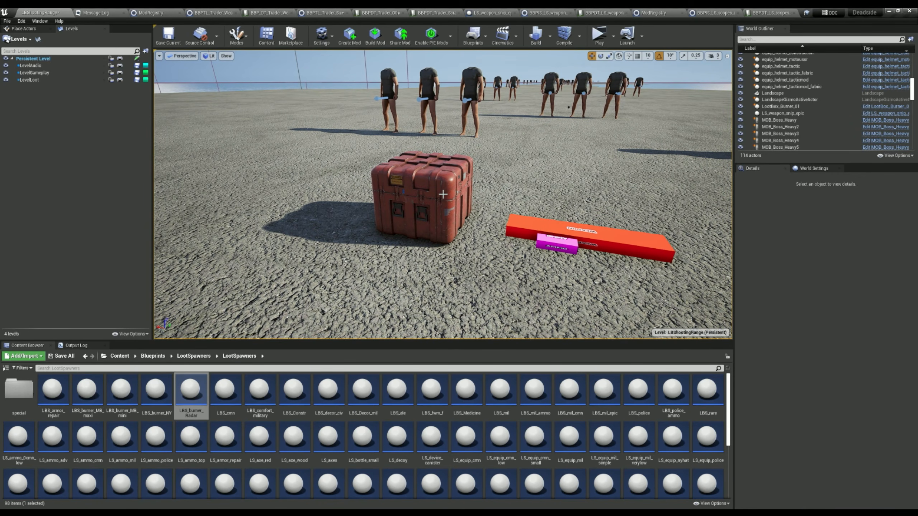
mouse_move(443, 195)
right_down()
mouse_move(376, 195)
mouse_move(458, 195)
mouse_move(430, 196)
right_up()
right_drag(476, 264, 190, 341)
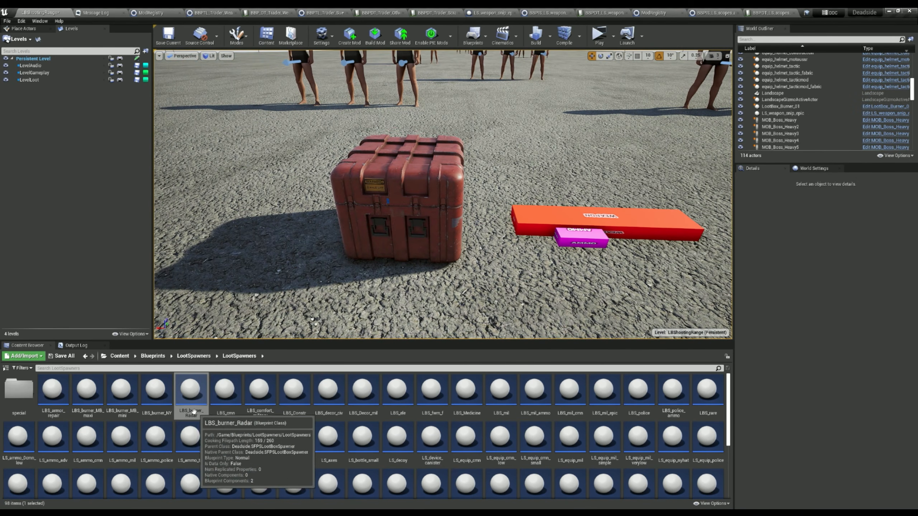
drag(191, 390, 401, 267)
right_drag(422, 263, 513, 267)
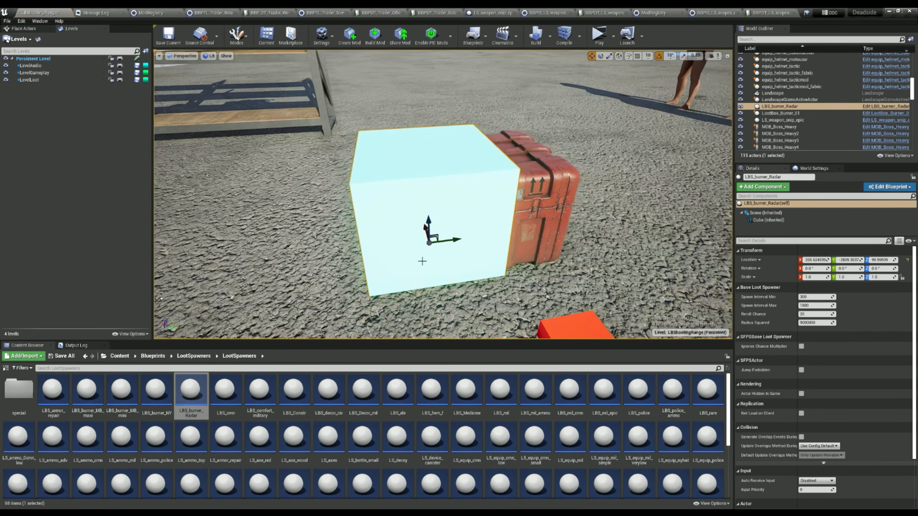
right_drag(422, 262, 382, 197)
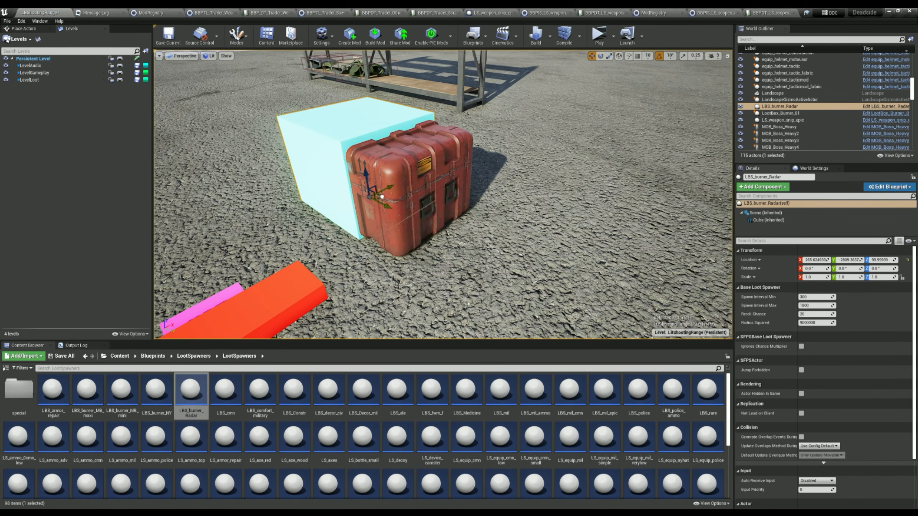
drag(410, 209, 416, 214)
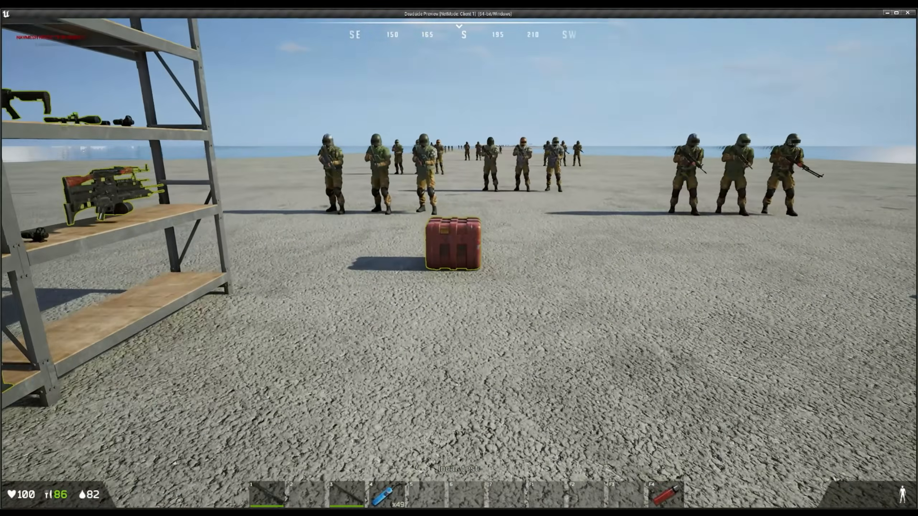
Step: In the game preview, walk up to the red loot box and equip the torch from slot 4 to burn it open
key(w)
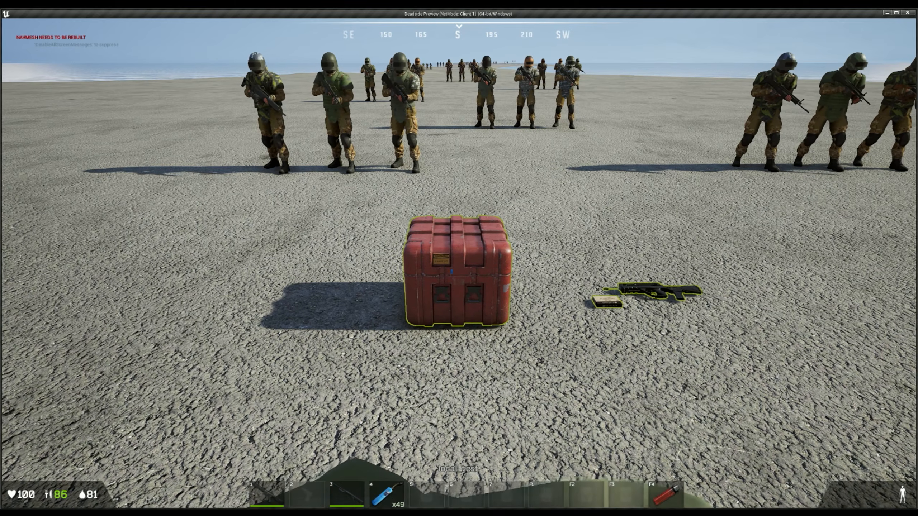
key(4)
key(w)
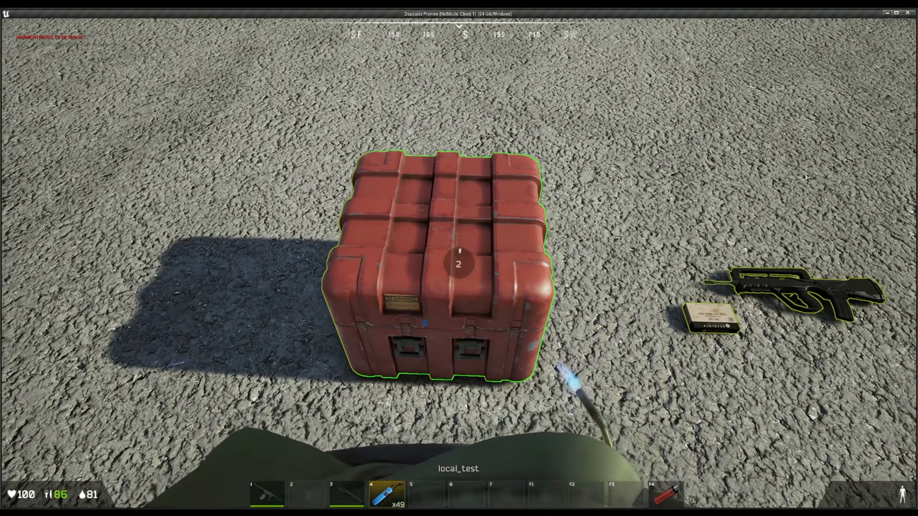